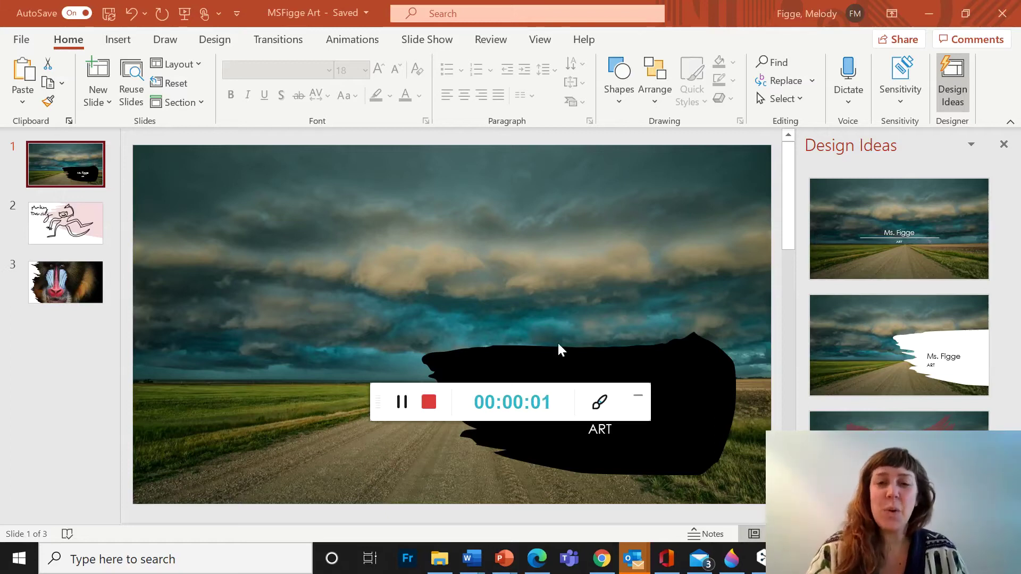
- Select the slide 3 thumbnail to show the mandrill photo
left_click_drag(563, 394, 201, 511)
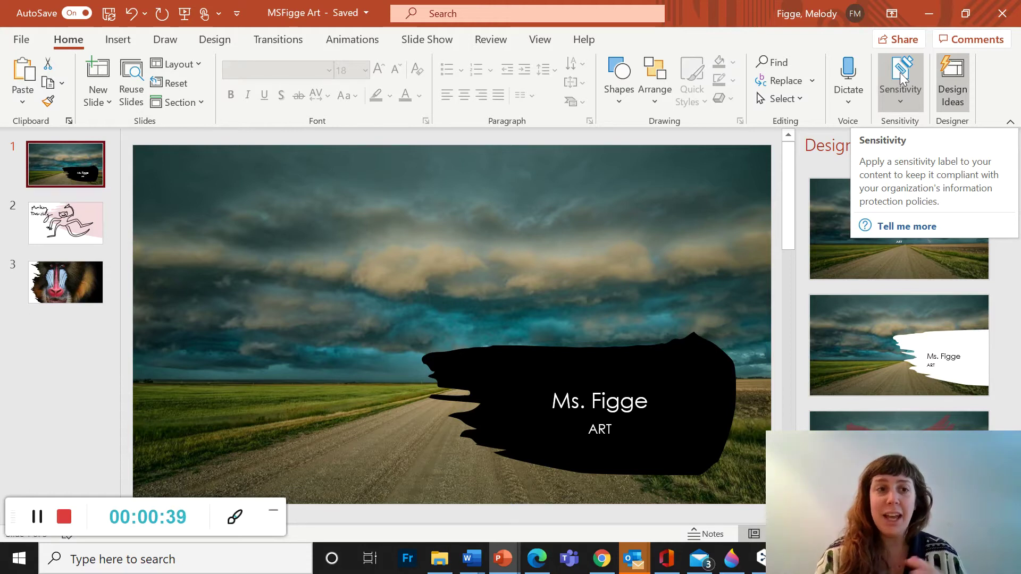
left_click(65, 281)
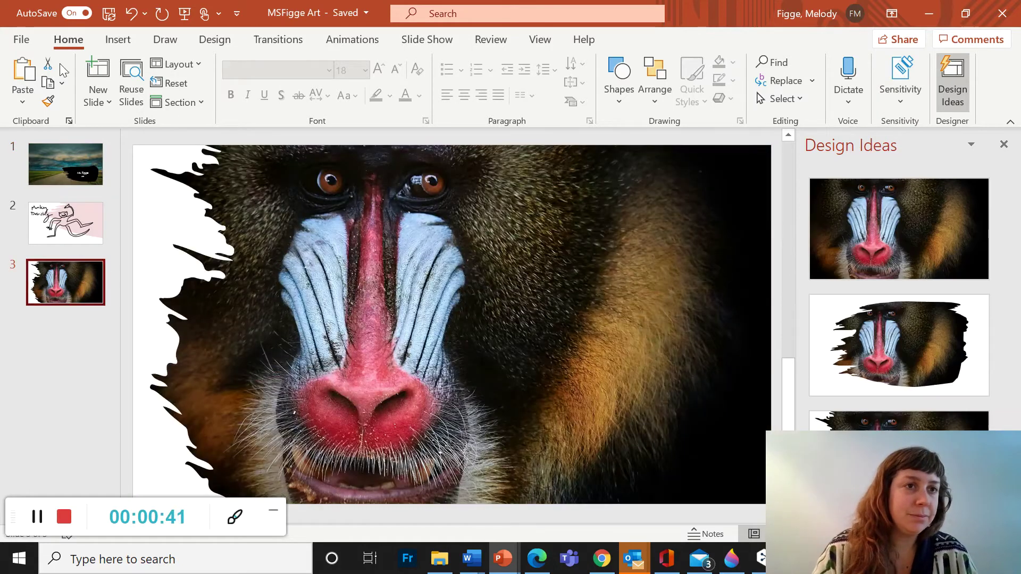
- Add a Title Only slide with a top-left text box reading 'Art meme'
left_click(98, 102)
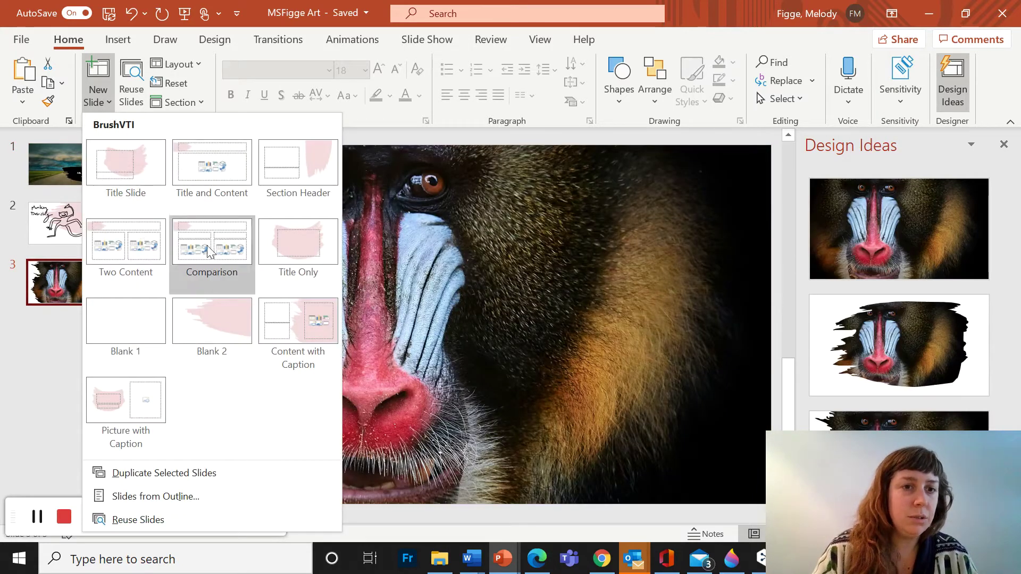
left_click(311, 252)
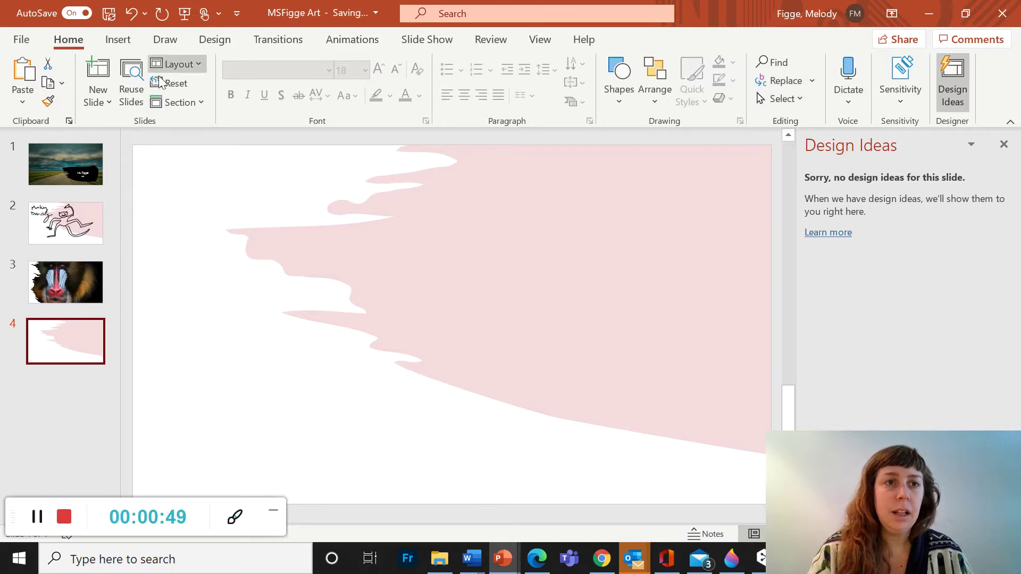
left_click(118, 39)
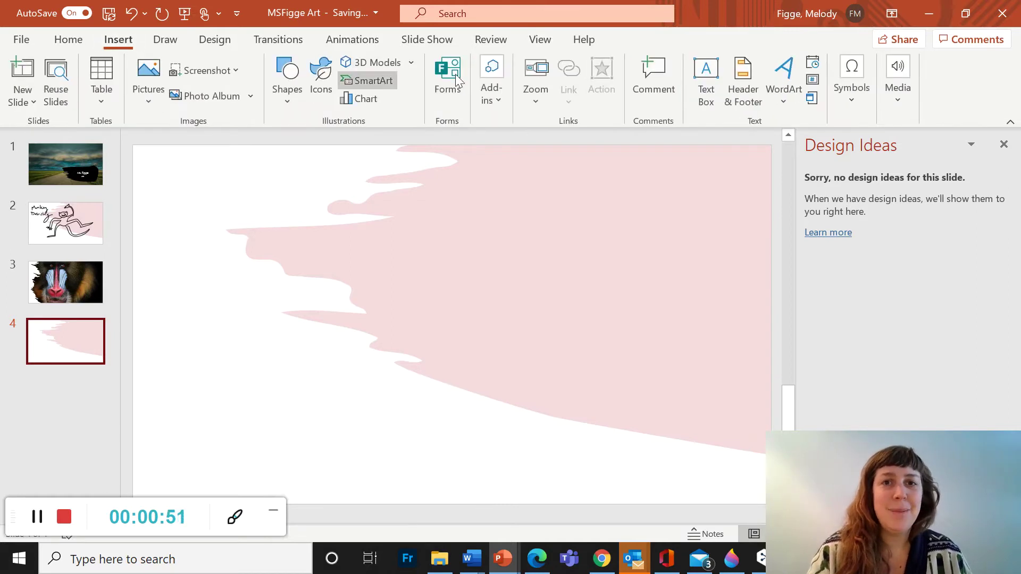
left_click(703, 77)
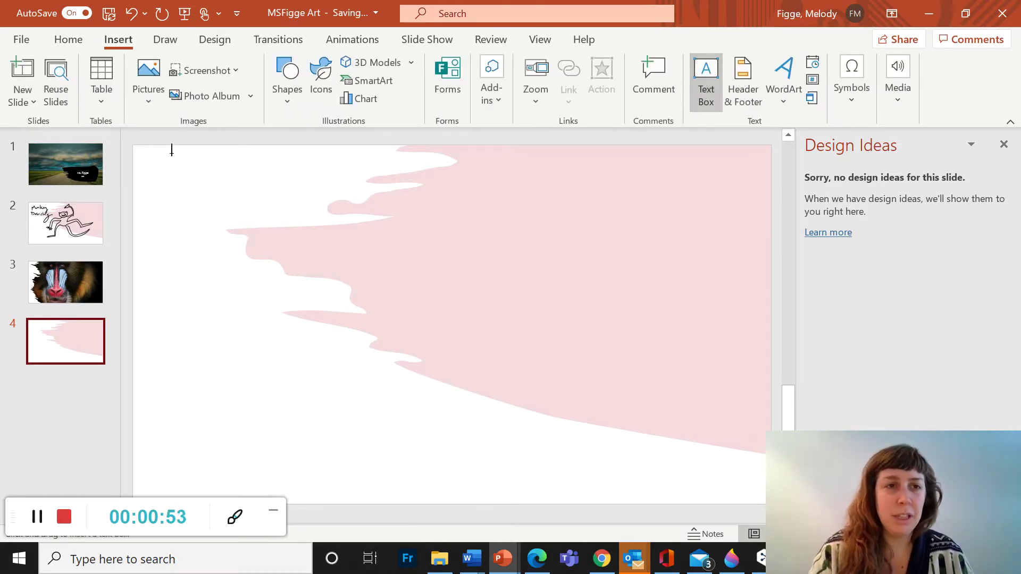
left_click_drag(151, 164, 375, 245)
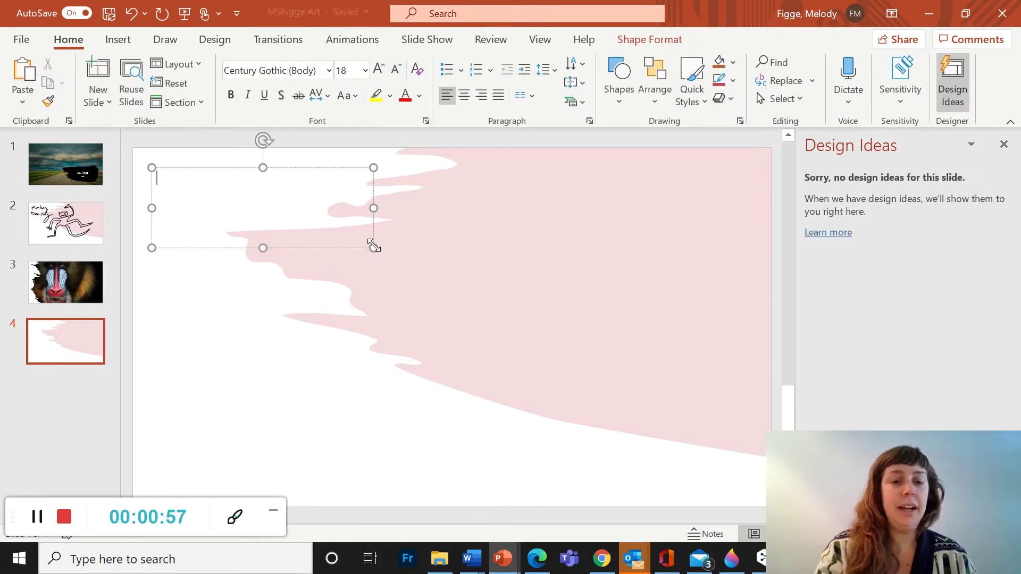
type("Art ")
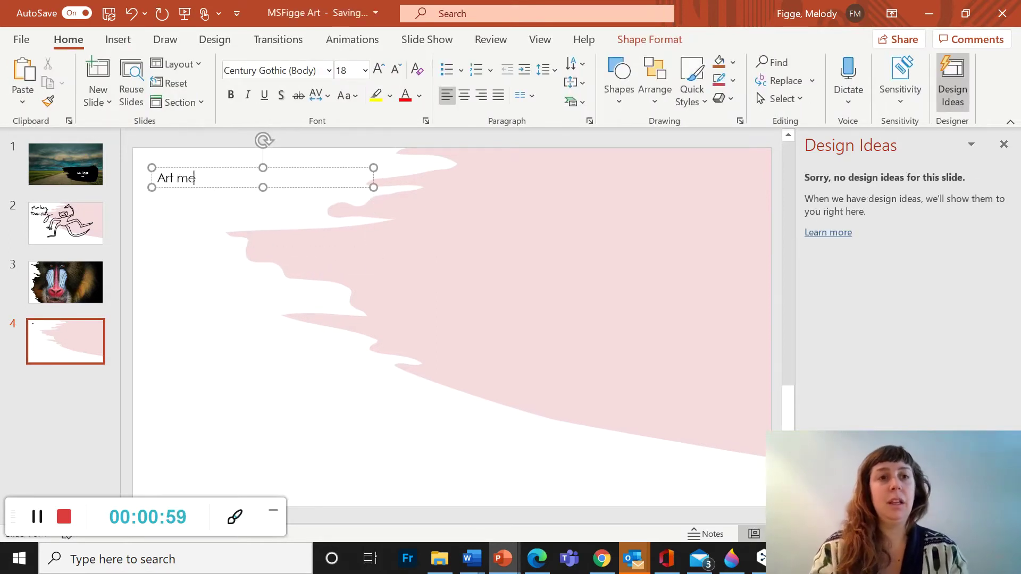
type("me")
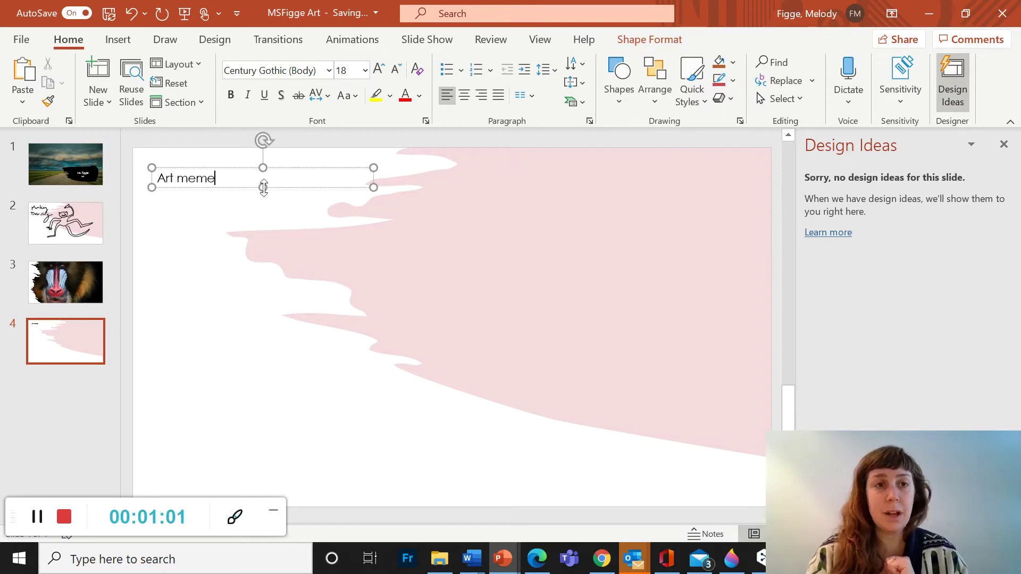
left_click(513, 247)
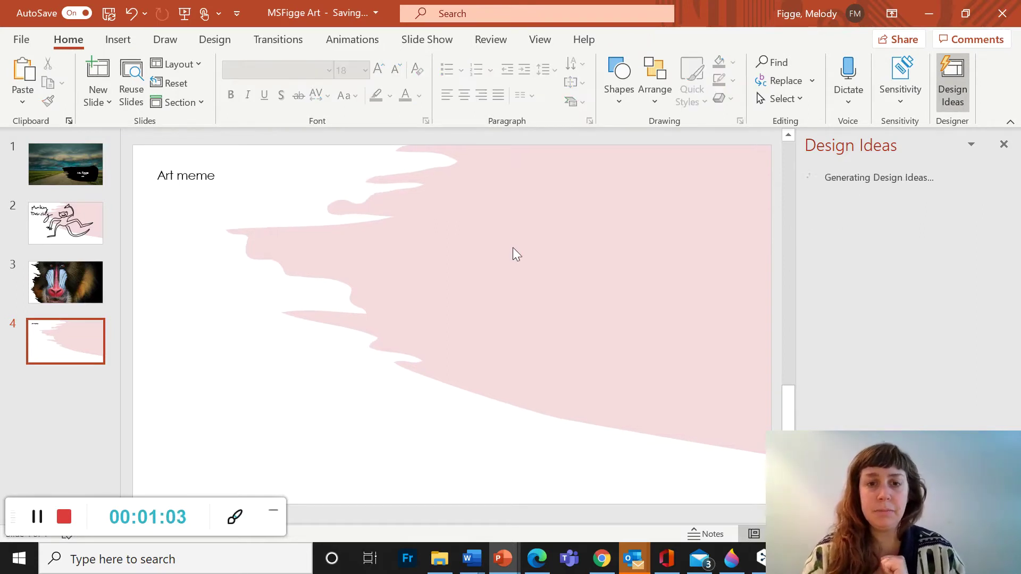
left_click(605, 560)
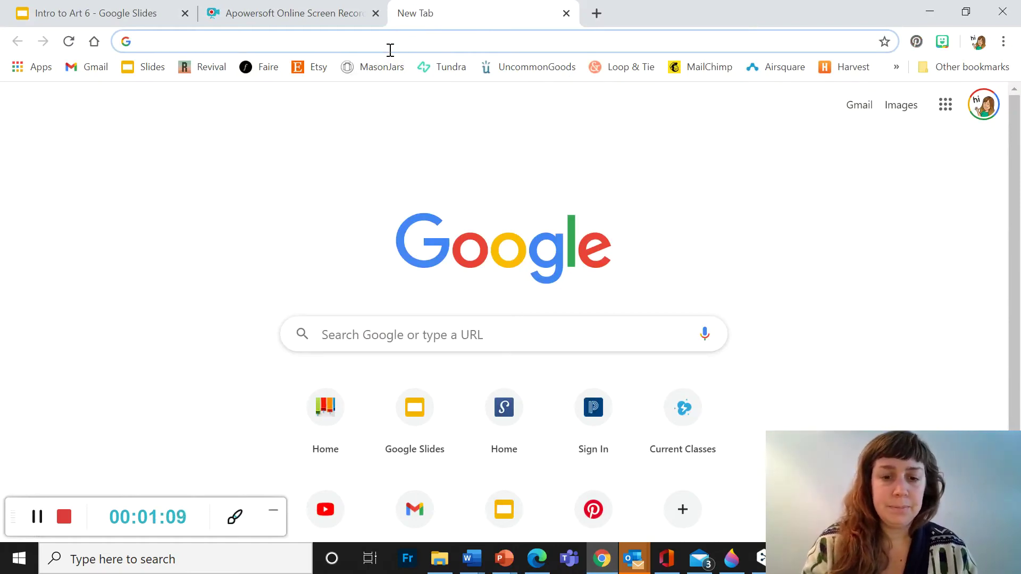
type("paint")
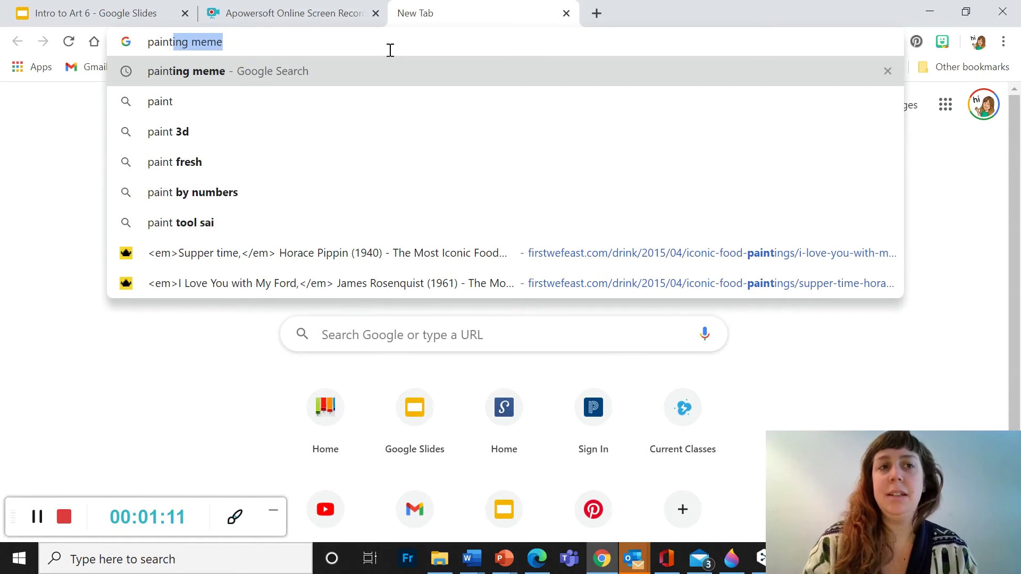
- Search Google for 'painting meme' and show only image results
key("Return")
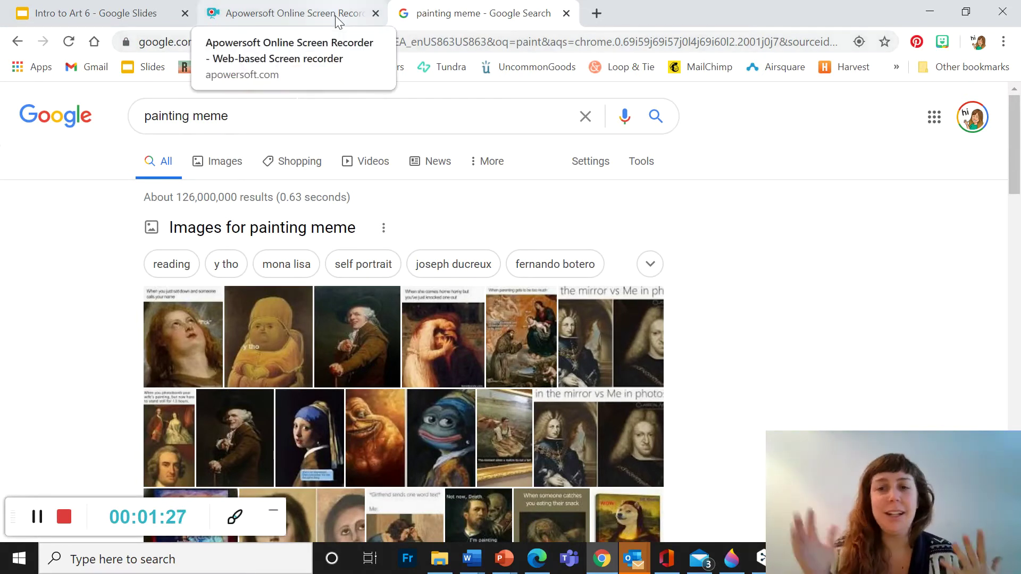
left_click(225, 161)
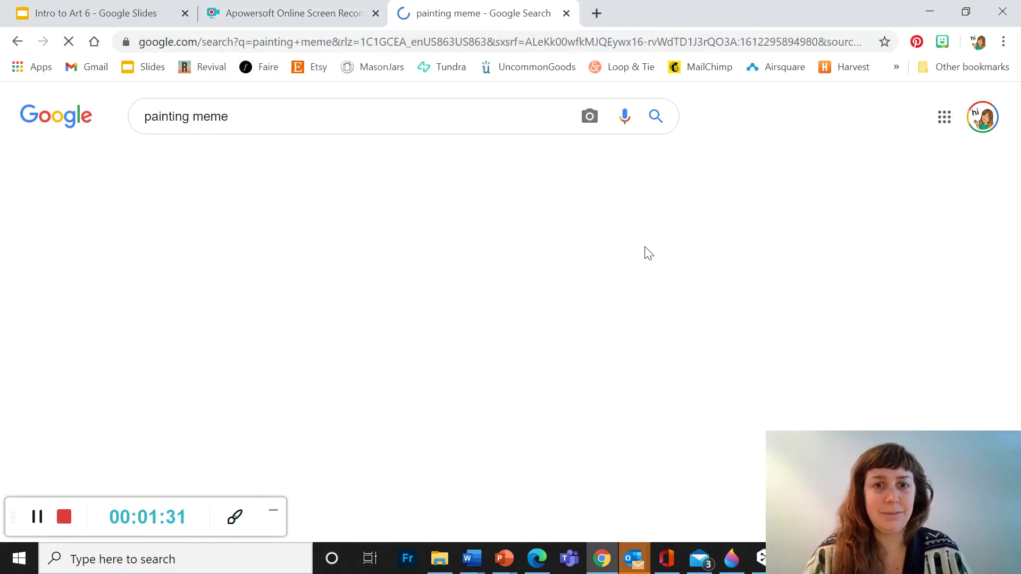
scroll(414, 393, "down", 3)
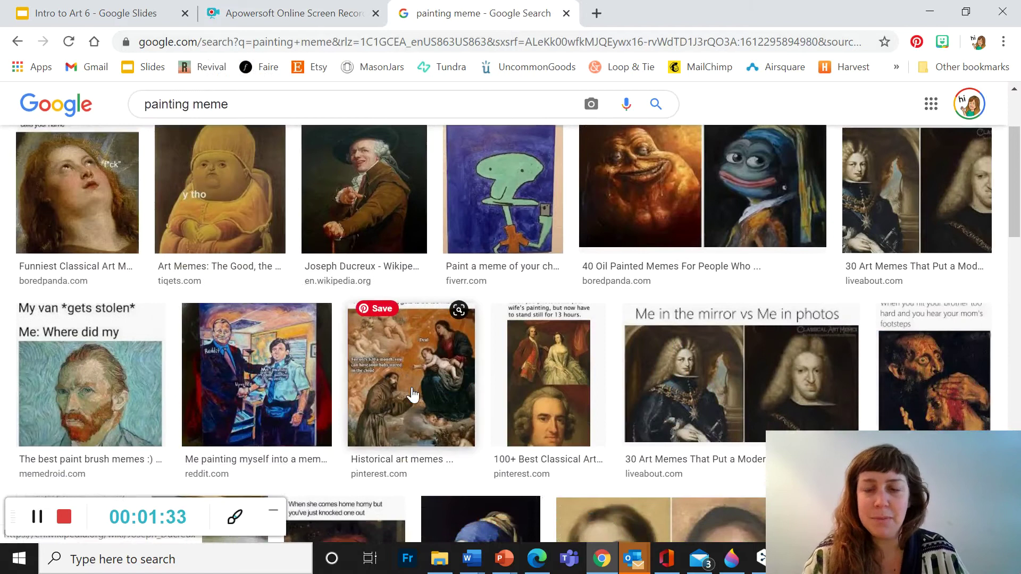
scroll(413, 394, "down", 2)
scroll(414, 393, "down", 2)
scroll(413, 394, "down", 3)
scroll(413, 393, "down", 2)
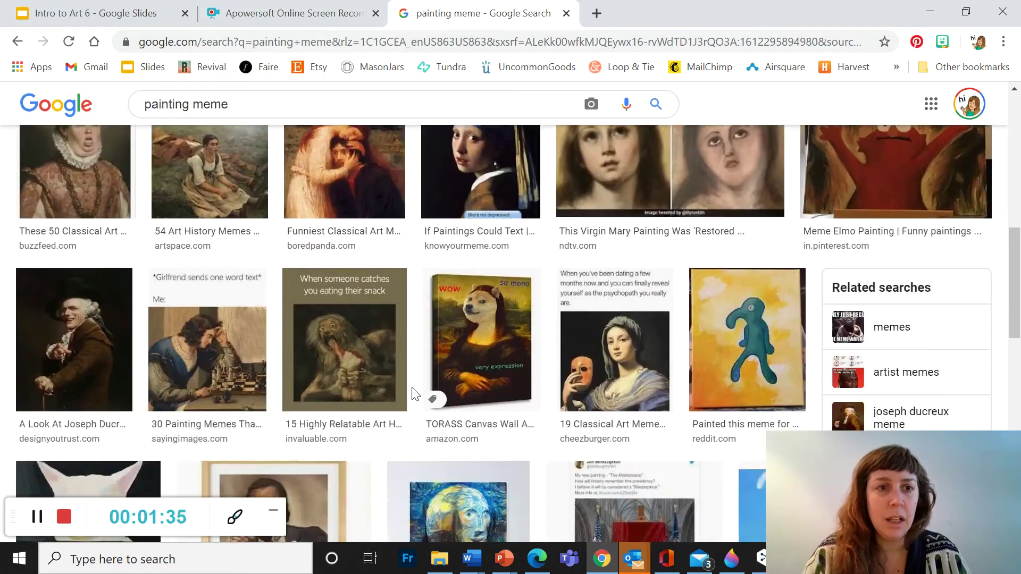
scroll(413, 393, "down", 2)
scroll(414, 394, "down", 2)
scroll(414, 394, "down", 3)
scroll(479, 359, "down", 2)
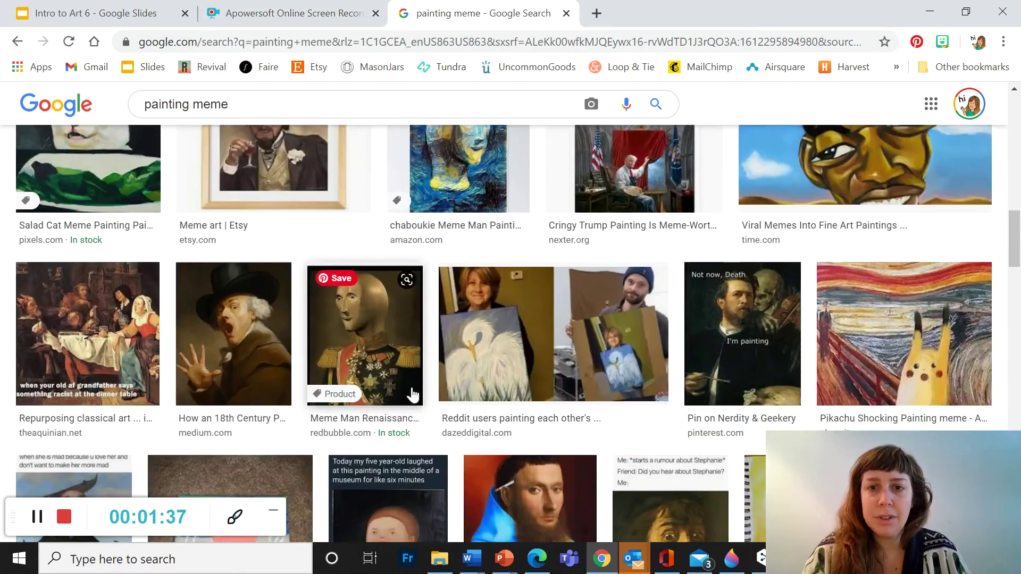
scroll(519, 343, "down", 2)
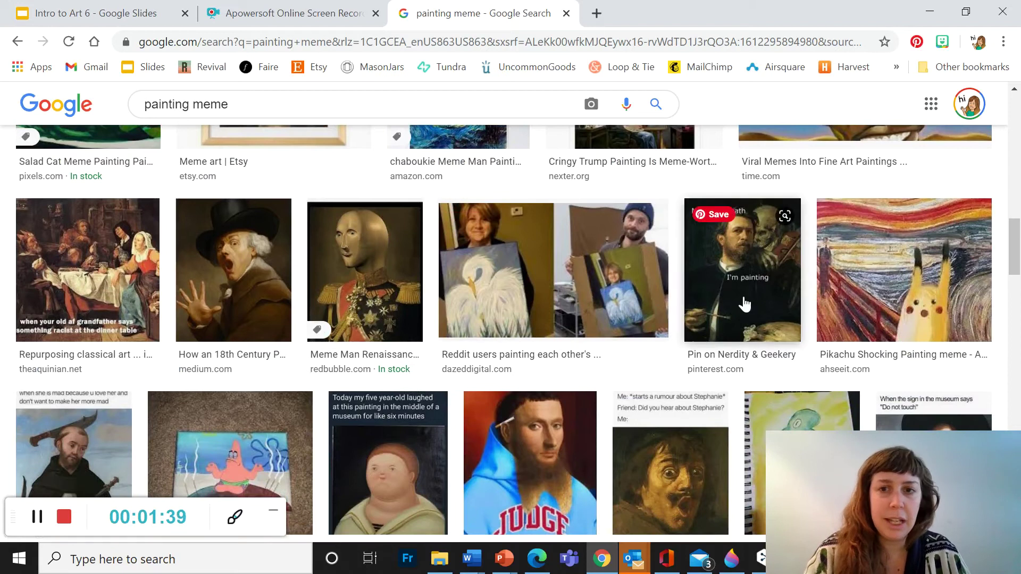
- Copy the 'Not now, Death / I'm painting' meme image from its preview
left_click(749, 267)
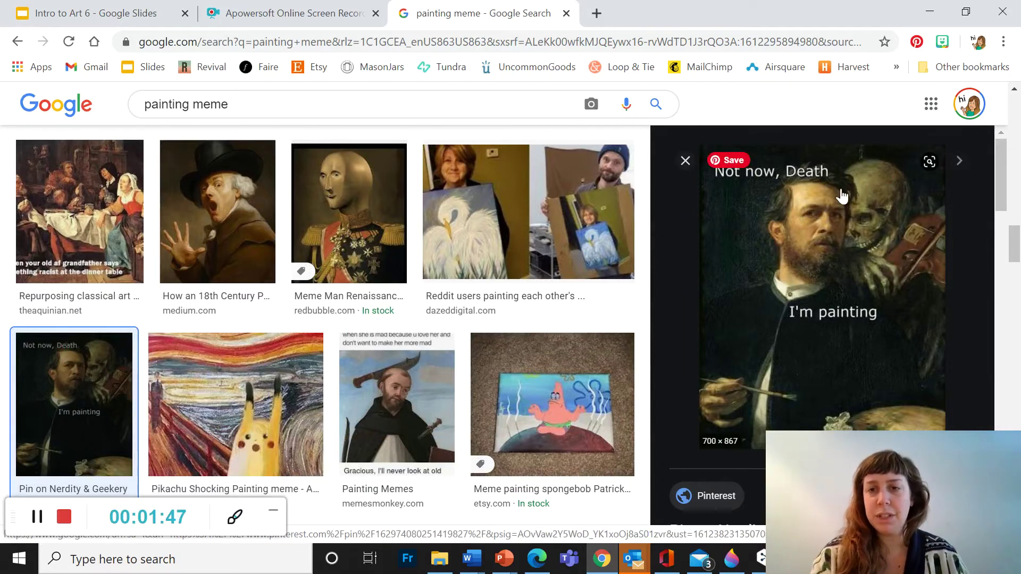
right_click(810, 205)
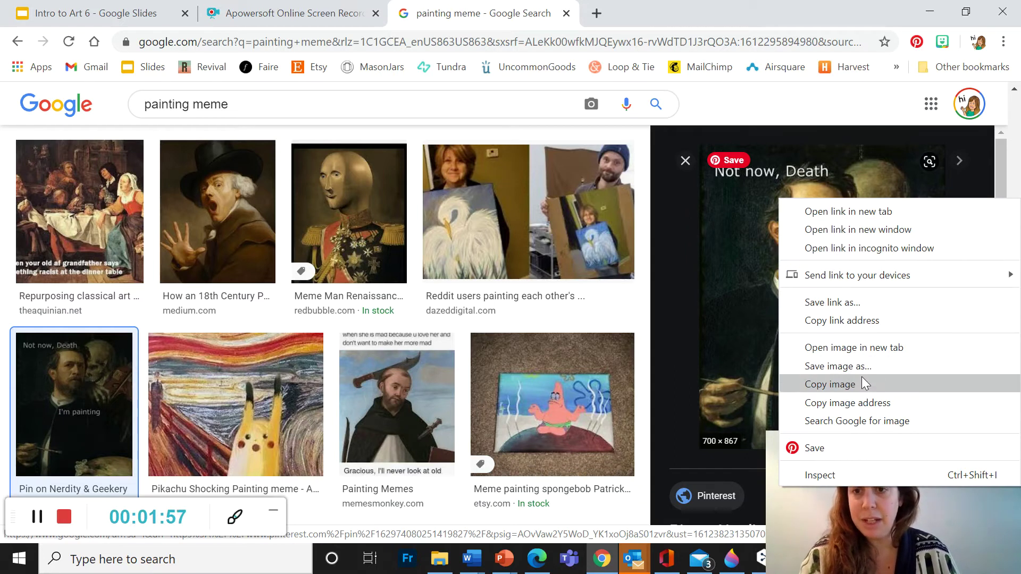
left_click(827, 384)
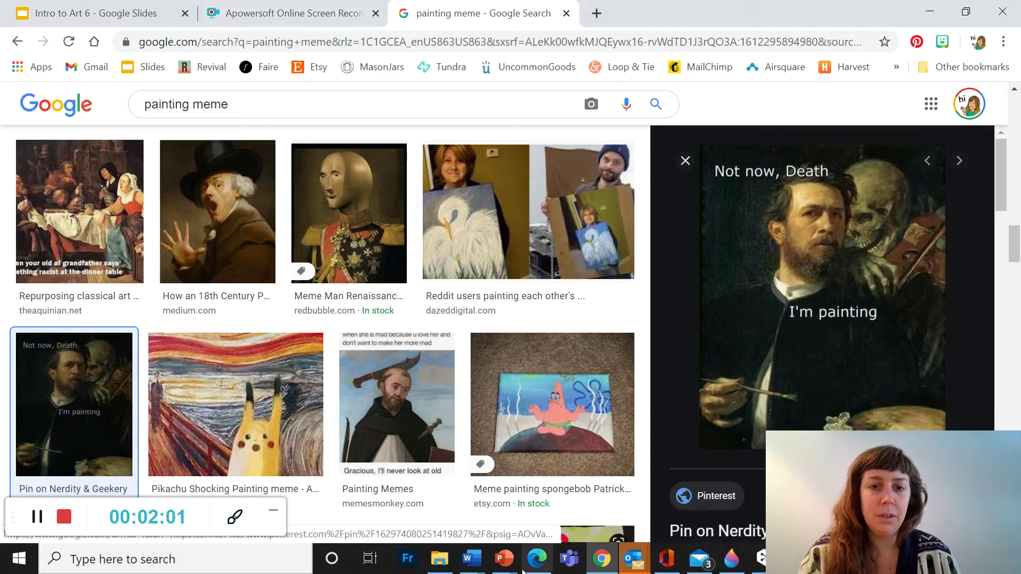
mouse_move(504, 559)
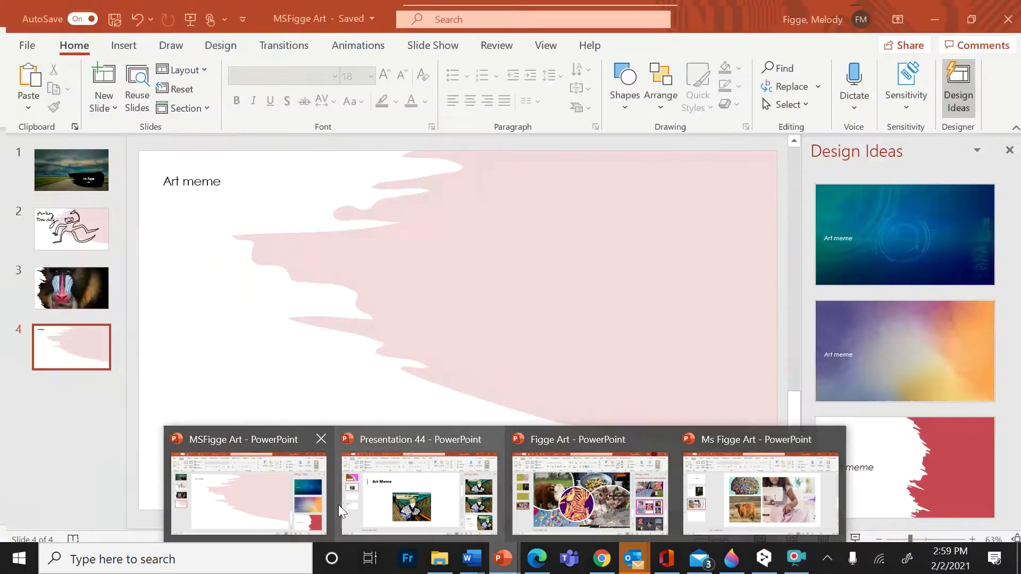
- Paste the 'Not now, Death' meme onto the Art meme slide, right of the heading
left_click(319, 502)
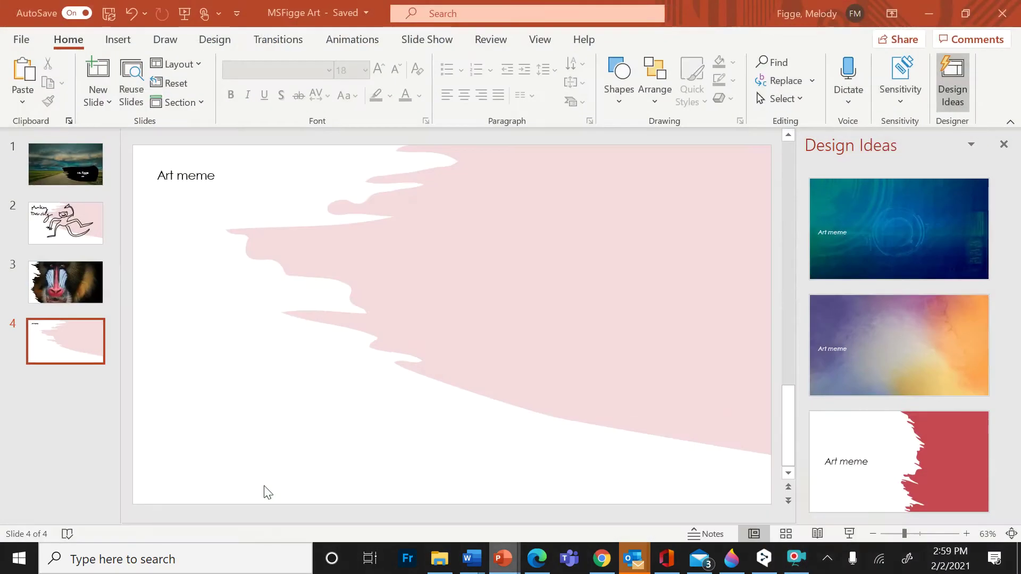
right_click(493, 254)
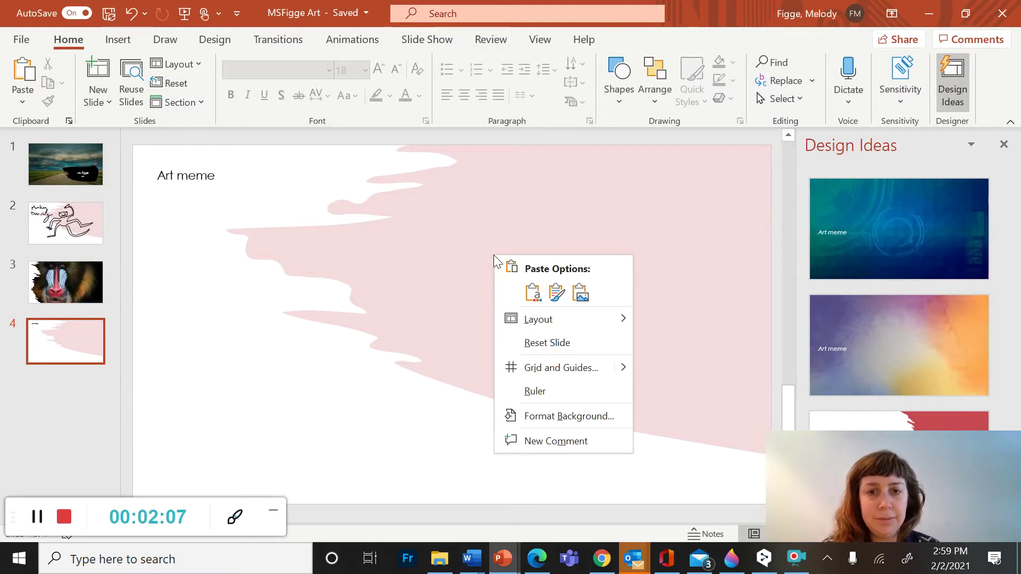
left_click(582, 293)
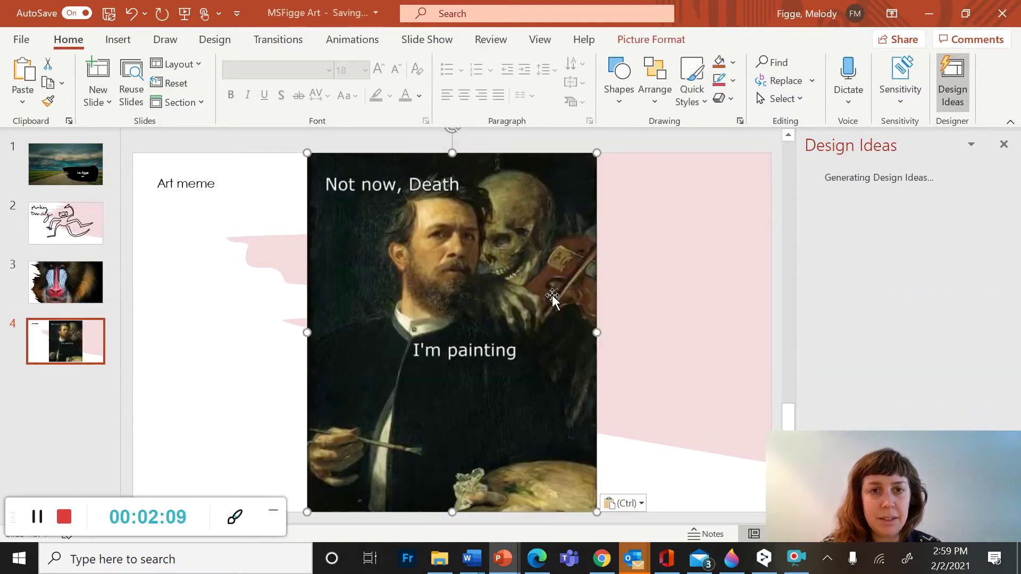
left_click_drag(576, 297, 596, 296)
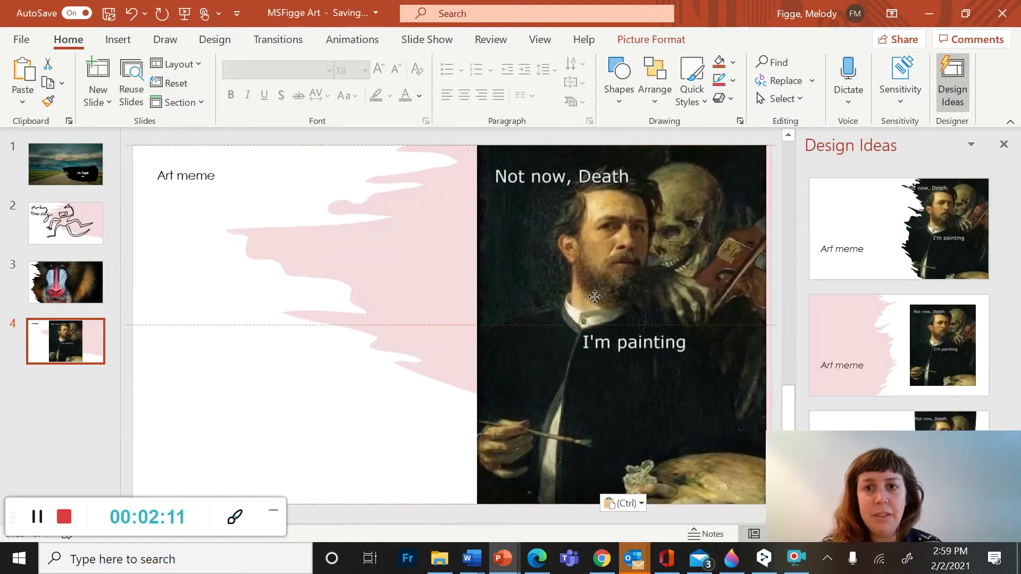
right_click(276, 254)
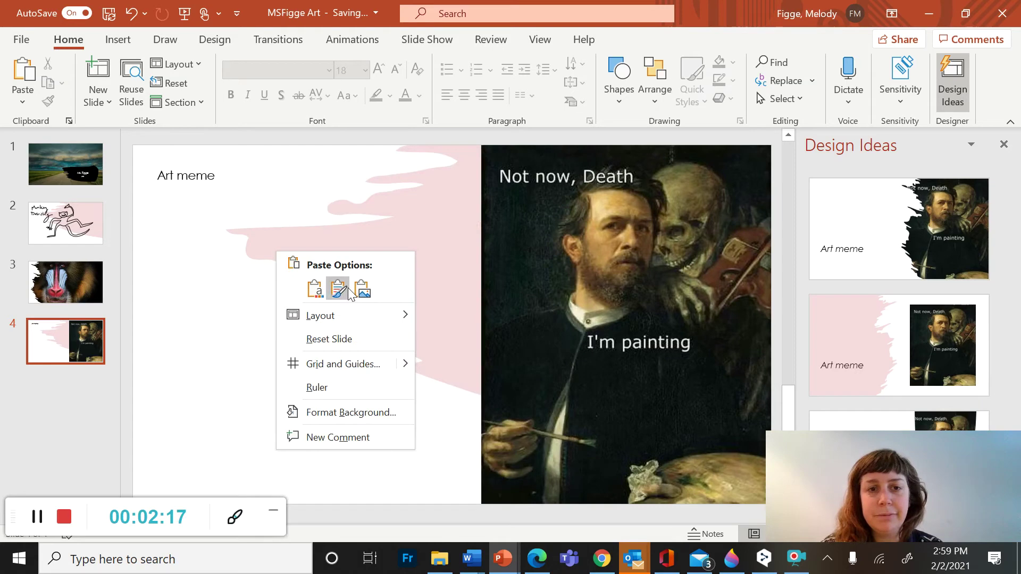
left_click(317, 174)
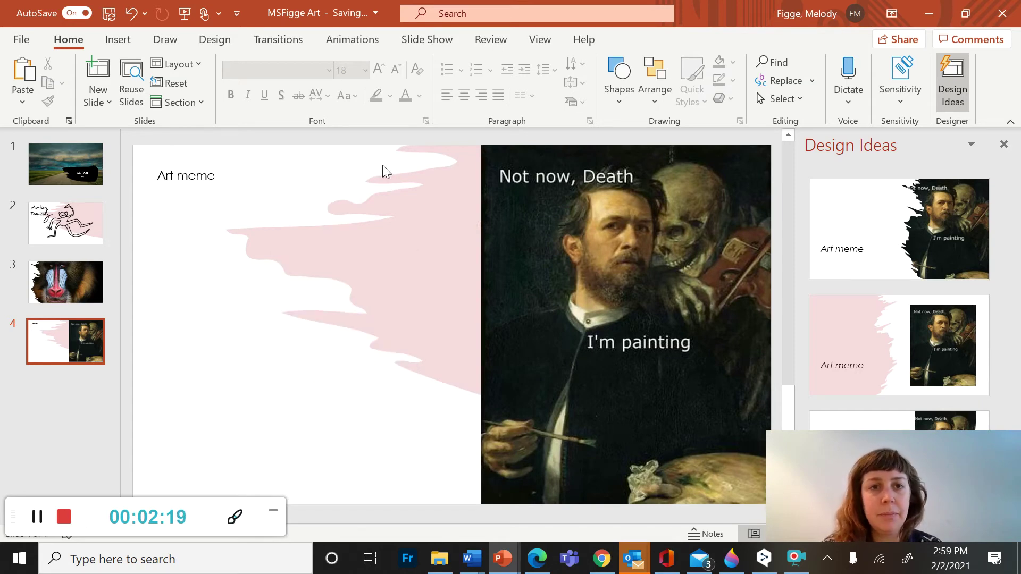
left_click_drag(565, 255, 531, 269)
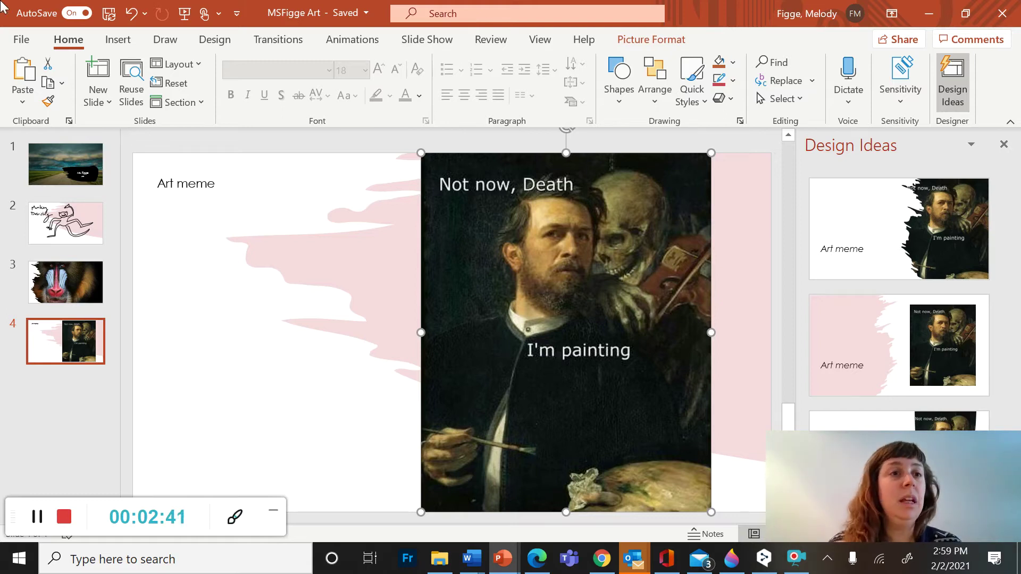
left_click(98, 72)
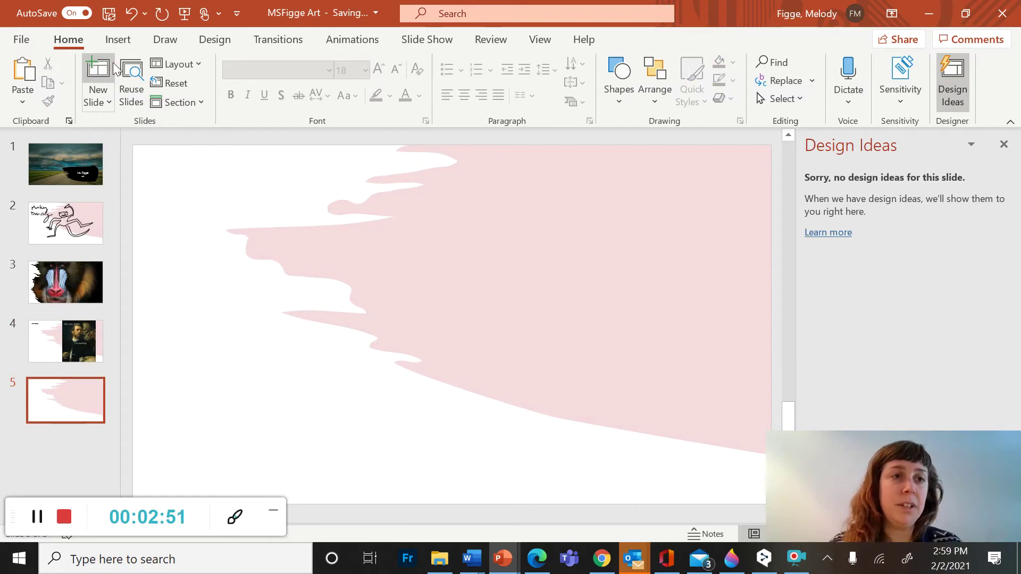
- Search Online Pictures for 'cows' and insert the Highland cow photo
left_click(112, 39)
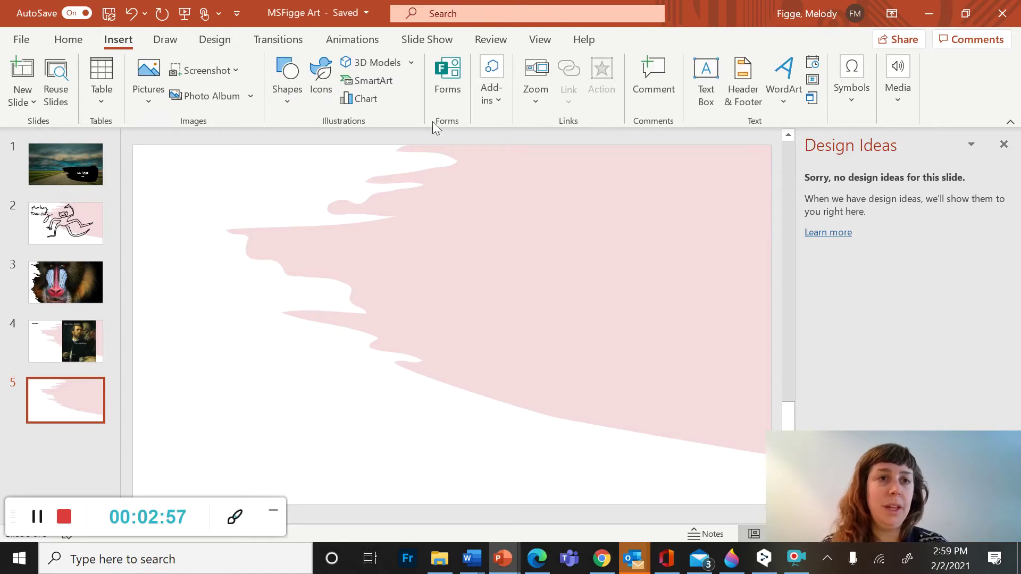
left_click(146, 74)
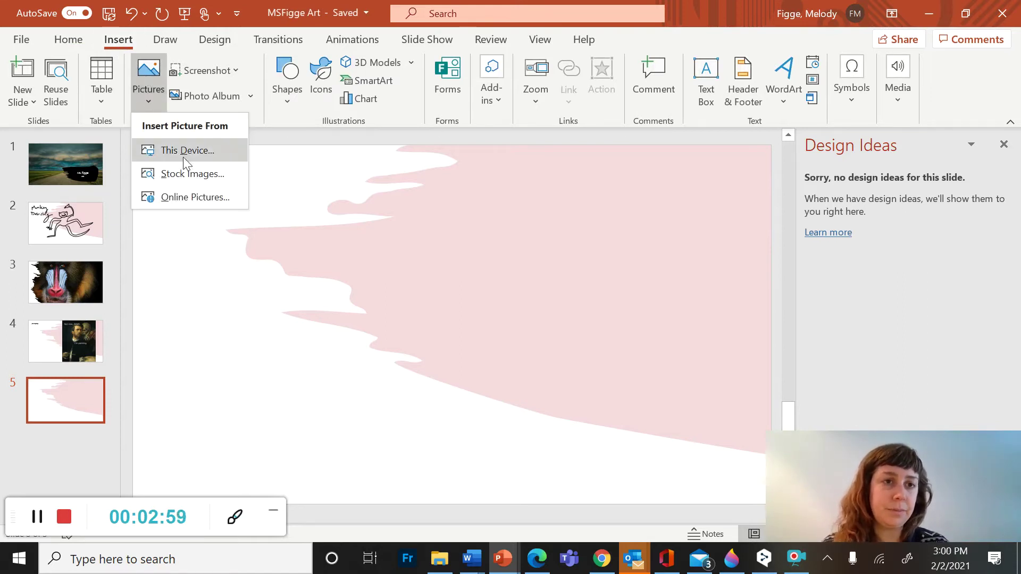
left_click(186, 193)
type("cows")
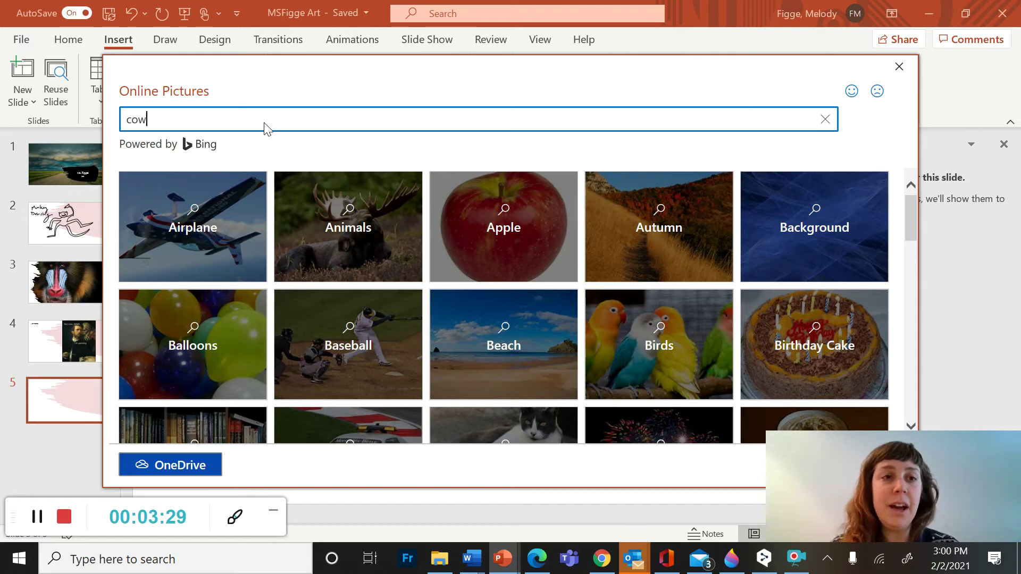
key("Return")
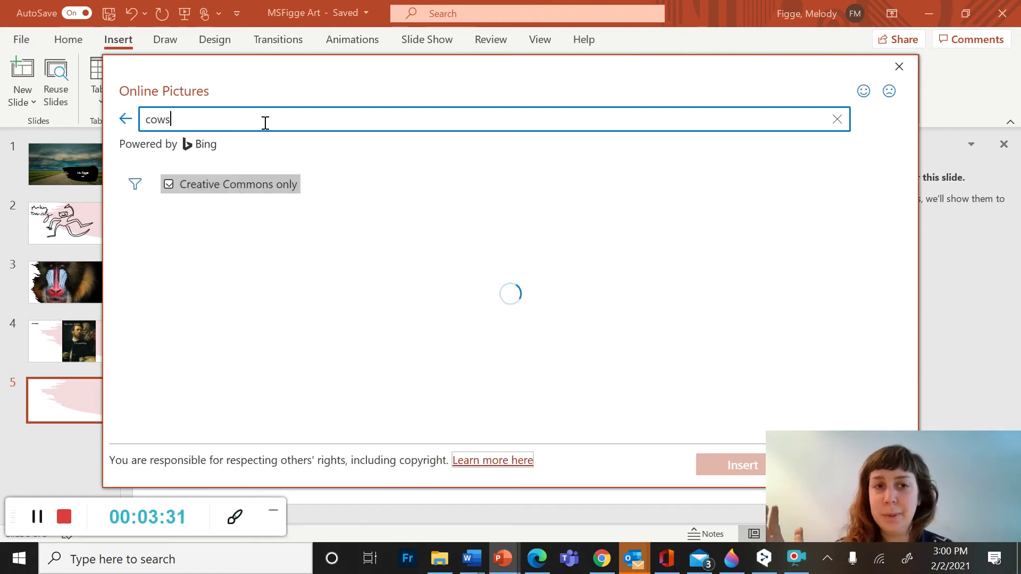
scroll(480, 335, "down", 2)
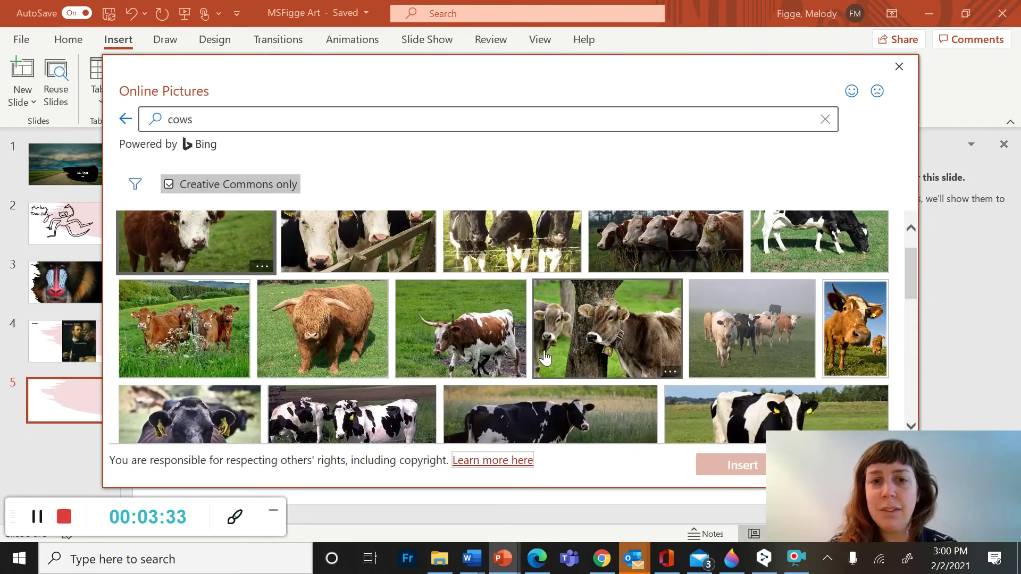
scroll(518, 351, "down", 2)
scroll(544, 355, "down", 2)
scroll(545, 355, "down", 2)
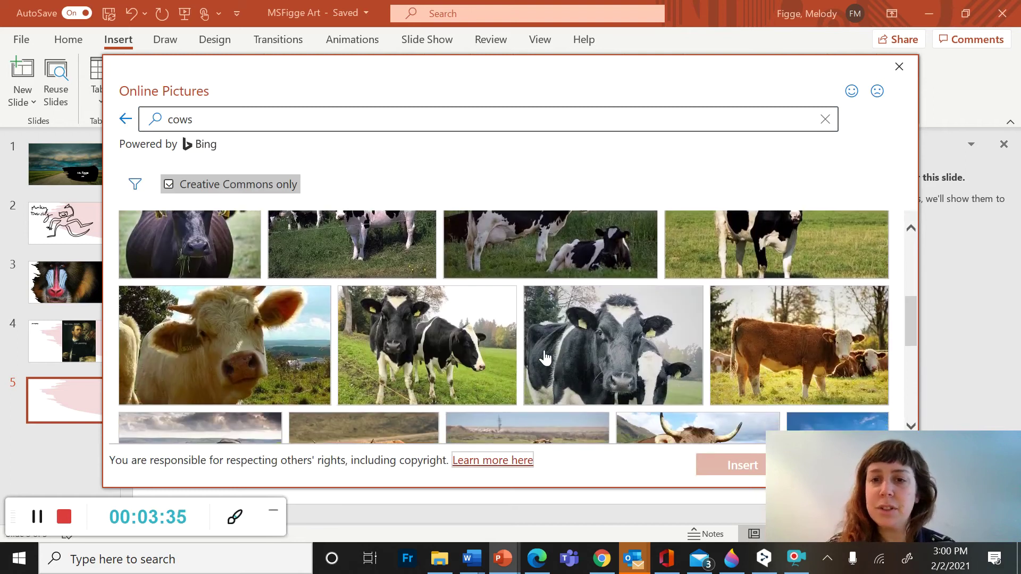
scroll(544, 354, "down", 2)
scroll(544, 355, "down", 2)
scroll(545, 355, "down", 2)
scroll(545, 355, "down", 1)
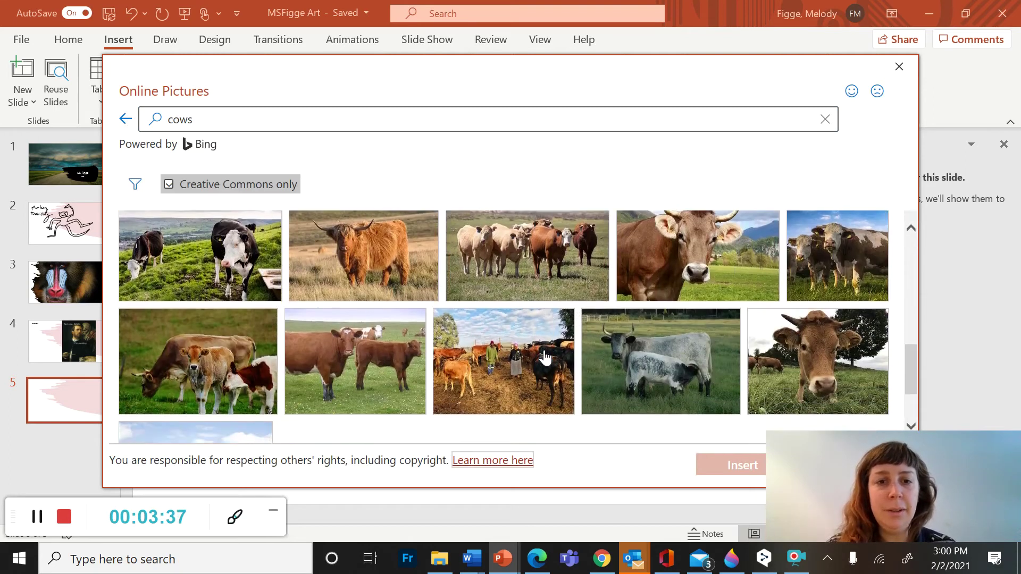
left_click(385, 285)
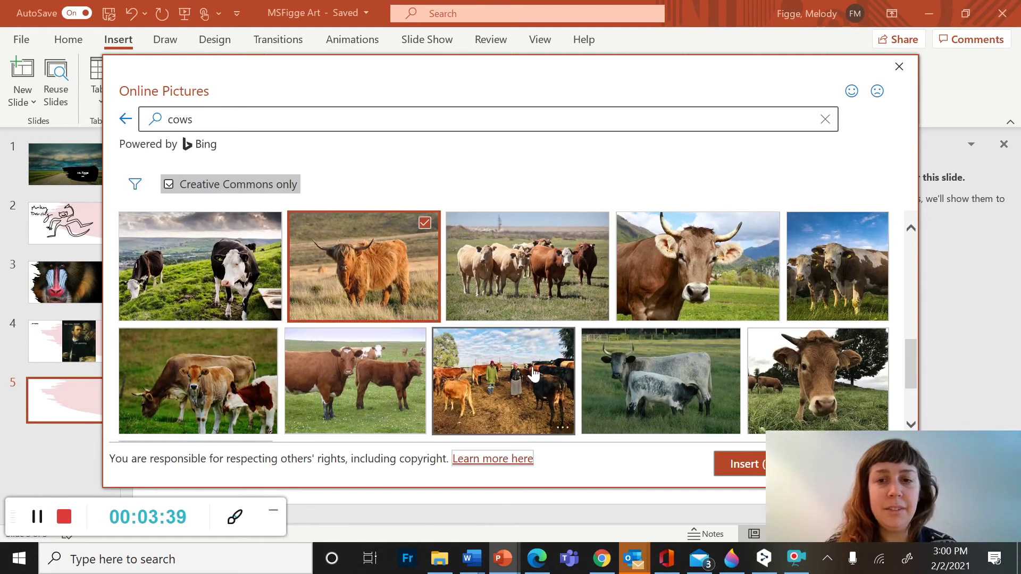
left_click(745, 465)
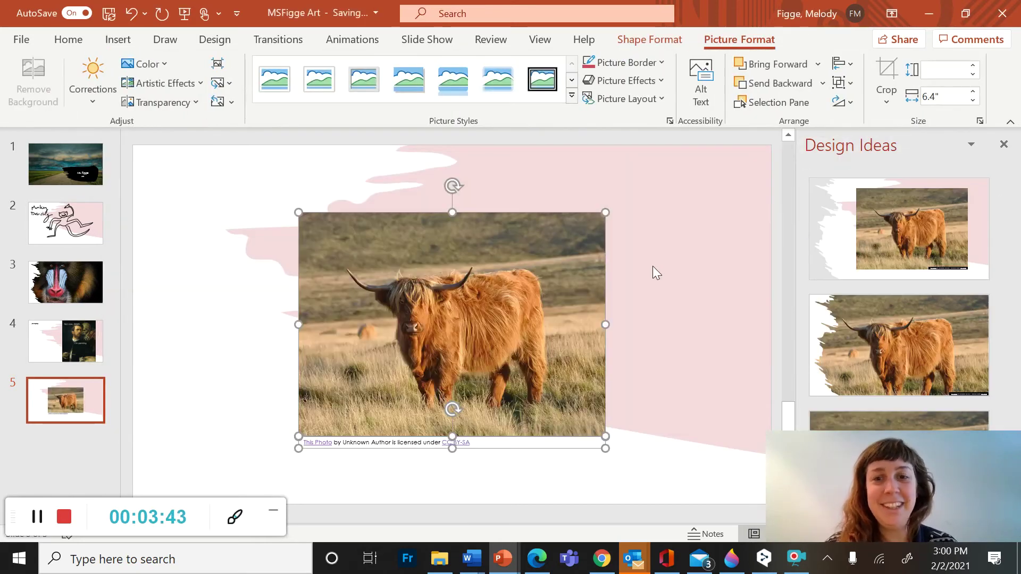
- Move the cow photo to the top-left corner and delete its attribution caption
left_click_drag(416, 304, 259, 244)
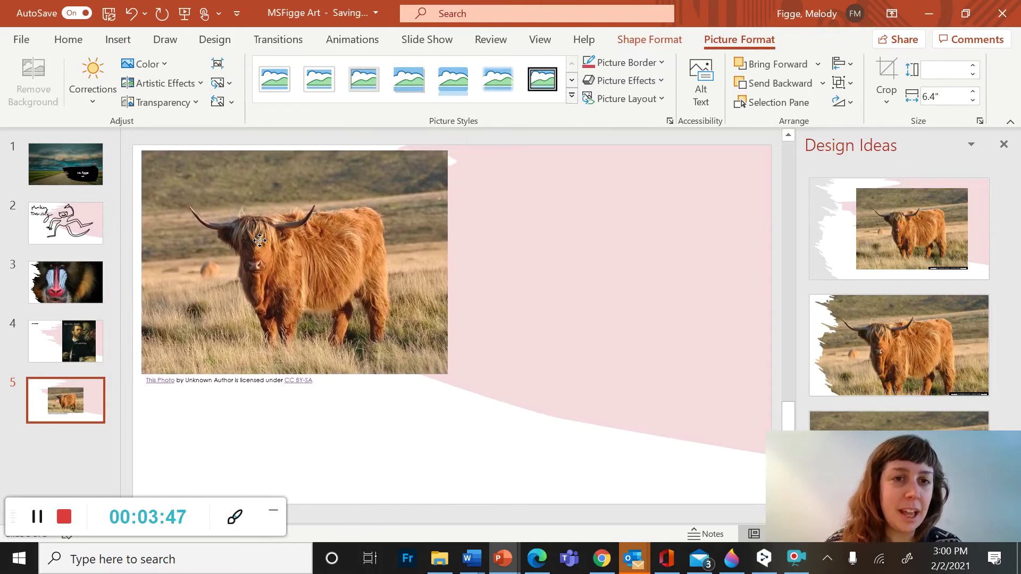
left_click(373, 435)
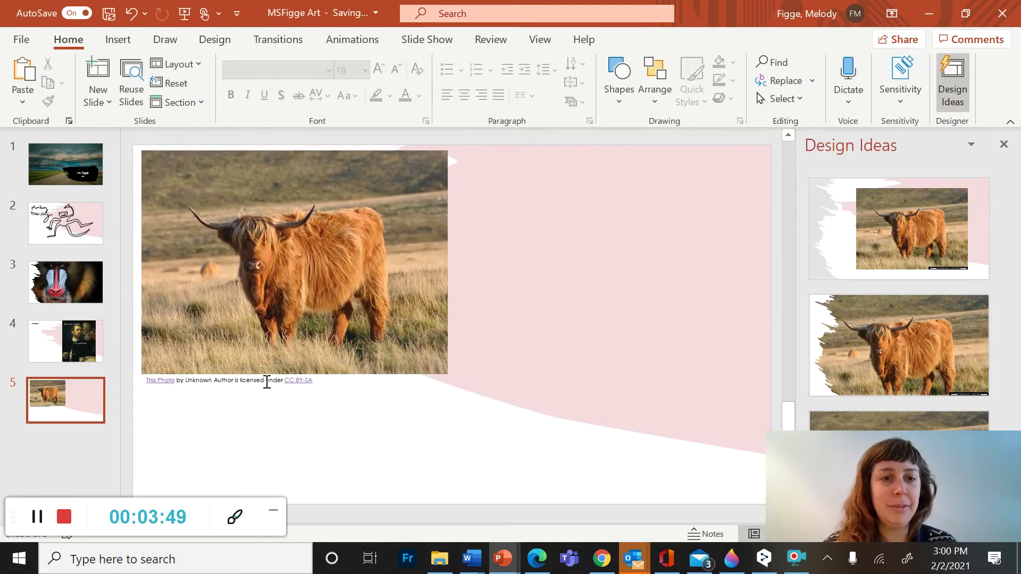
left_click(267, 381)
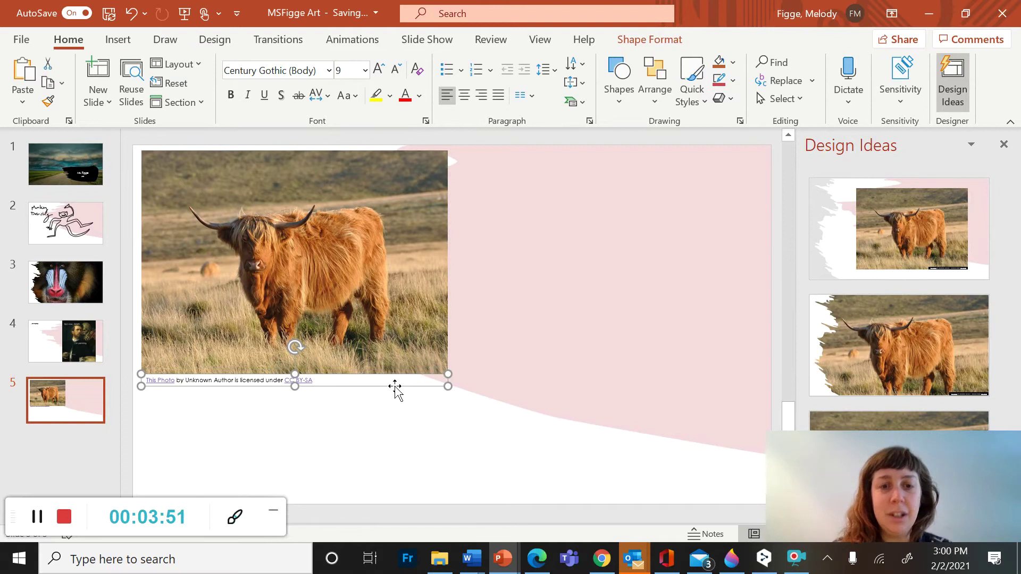
key("Delete")
- Shrink the cow photo in the top-left corner, keeping its natural proportions
left_click(273, 195)
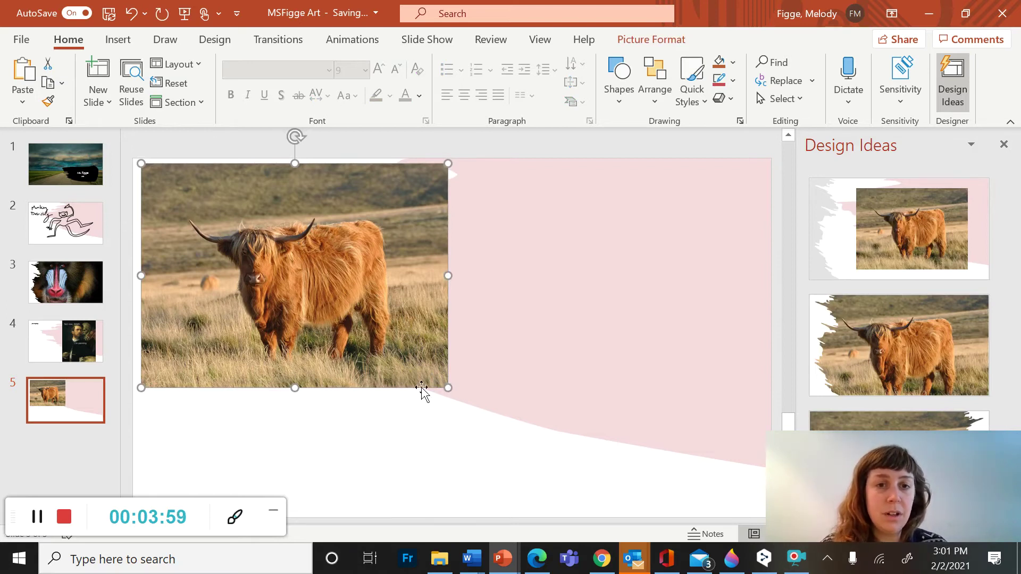
left_click_drag(448, 390, 163, 215)
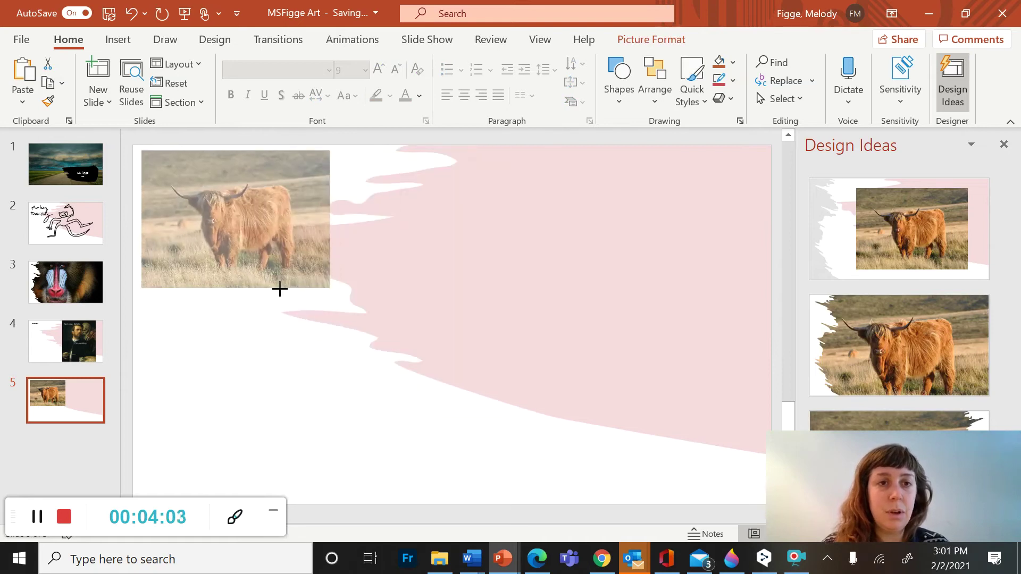
left_click_drag(164, 216, 254, 269)
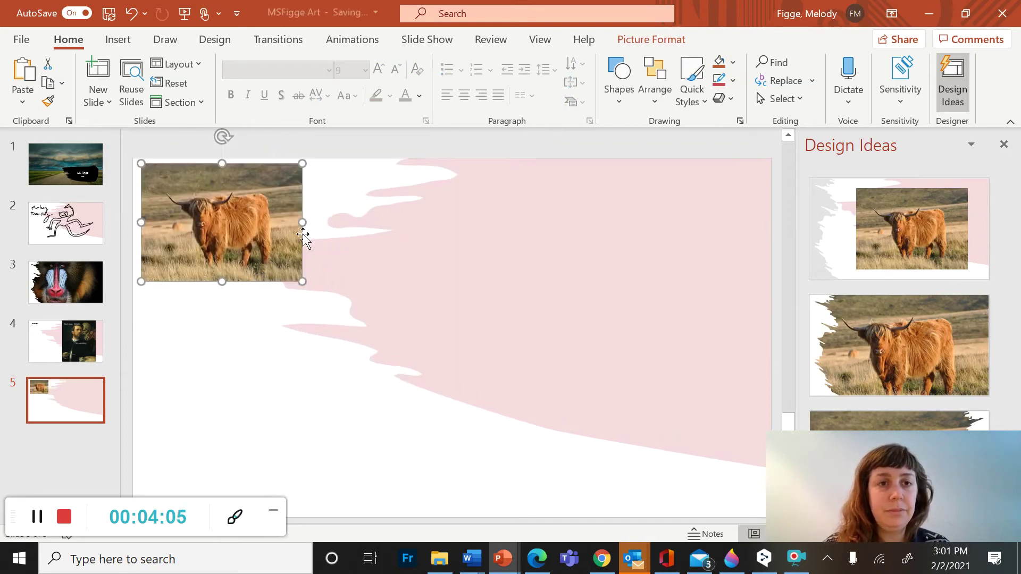
left_click_drag(302, 222, 698, 222)
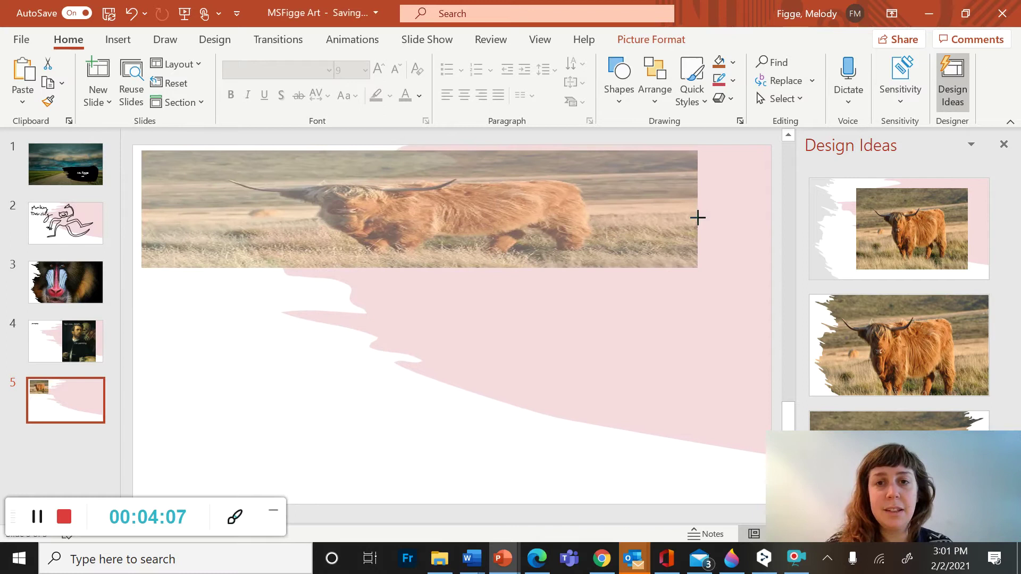
left_click_drag(698, 221, 332, 220)
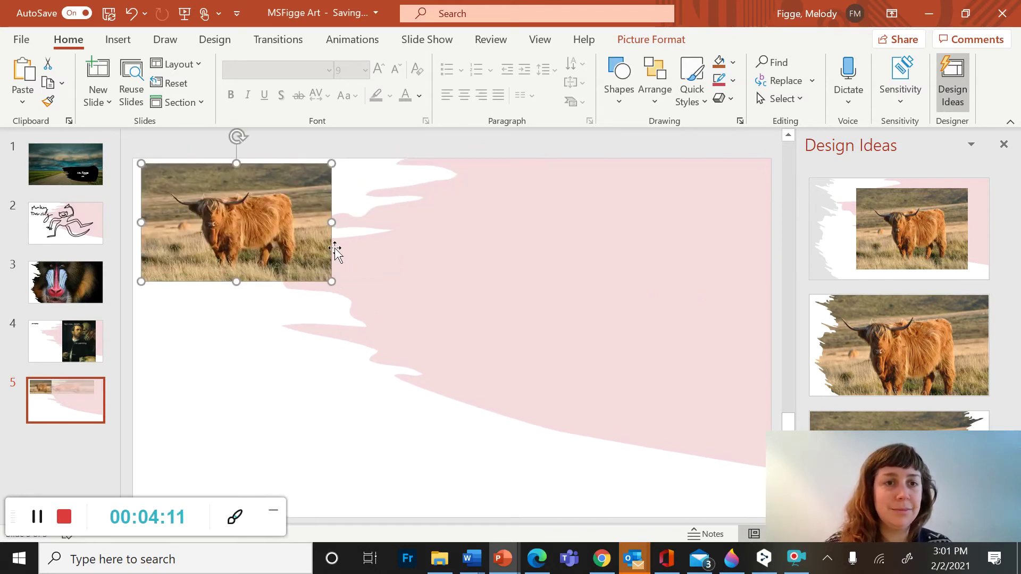
left_click(301, 385)
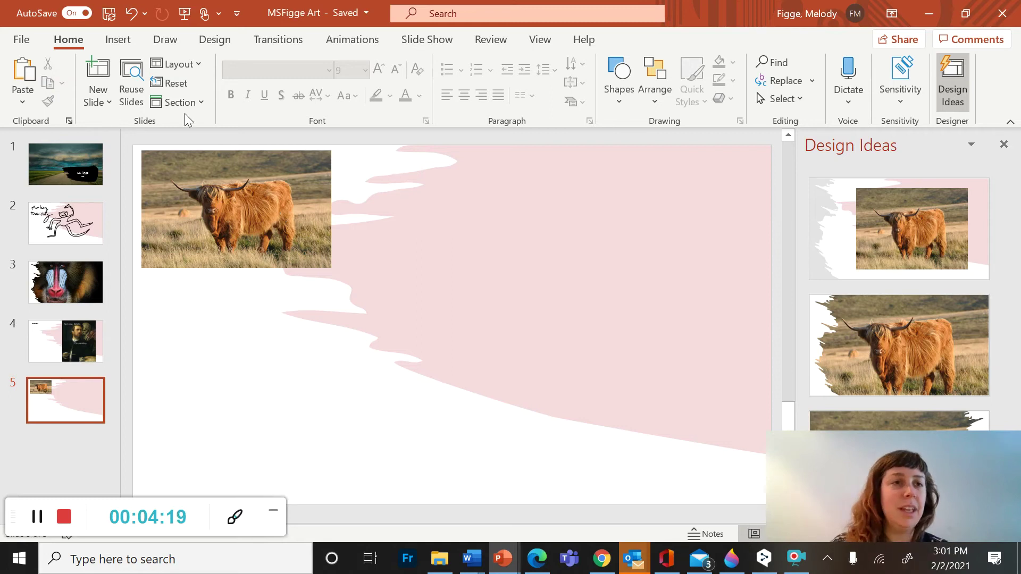
left_click(117, 39)
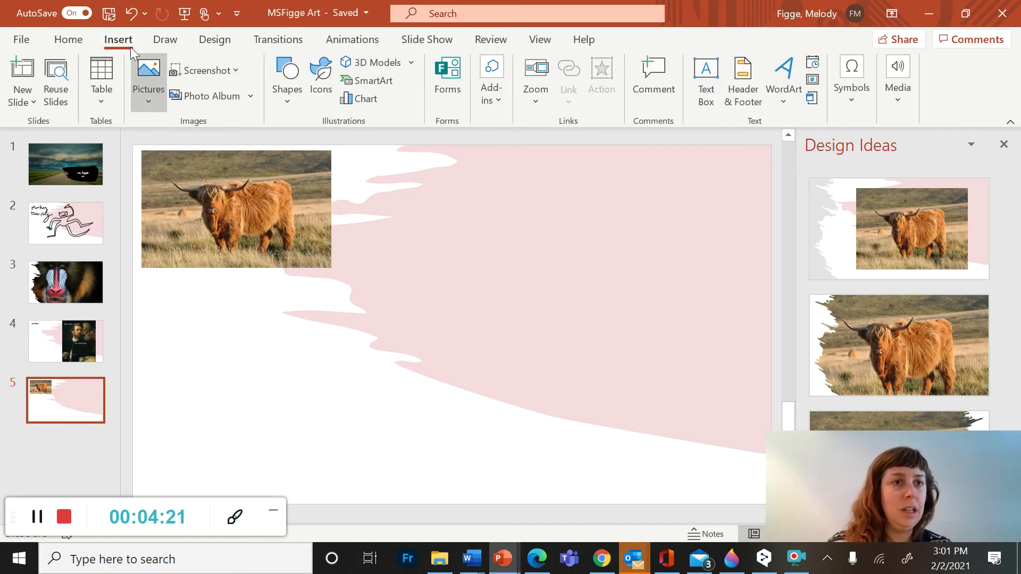
left_click(158, 80)
left_click(173, 196)
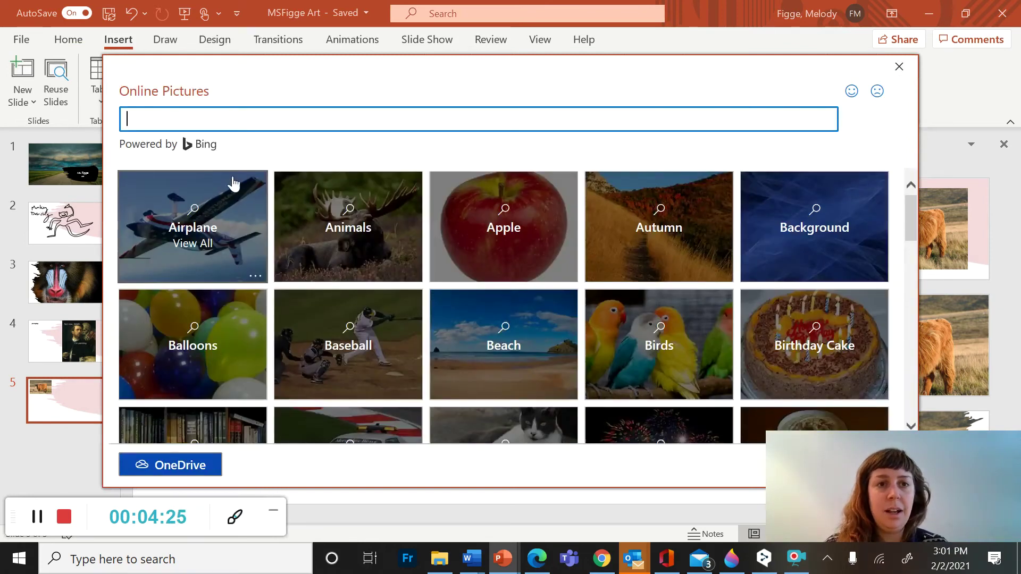
type("cookin")
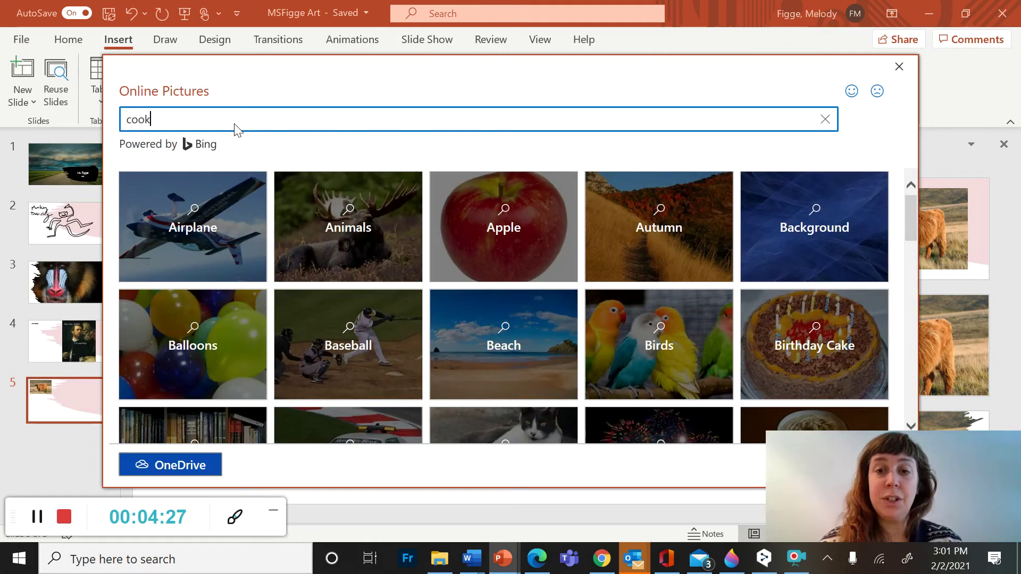
type("g")
key("Return")
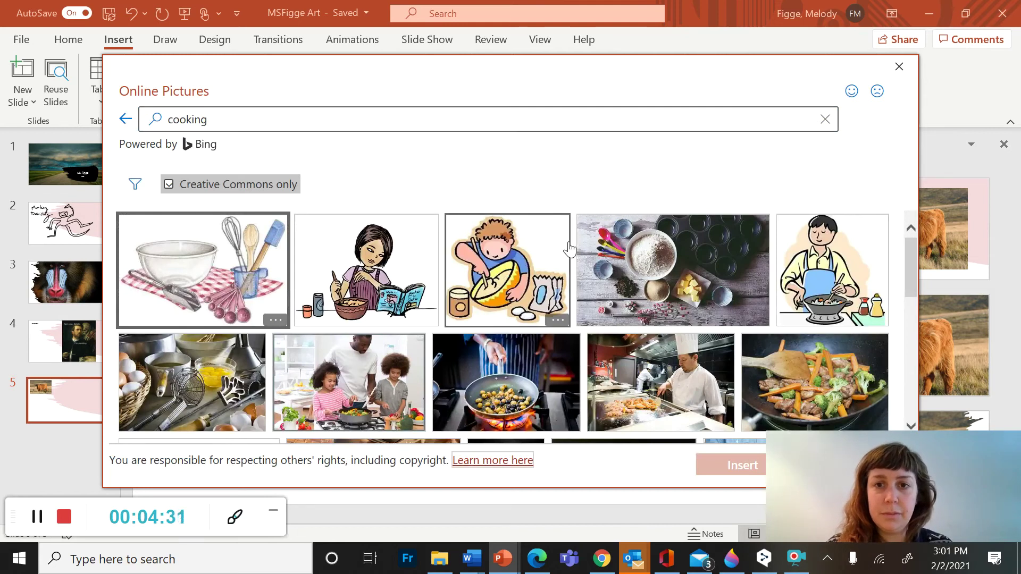
scroll(570, 248, "down", 2)
scroll(638, 247, "up", 2)
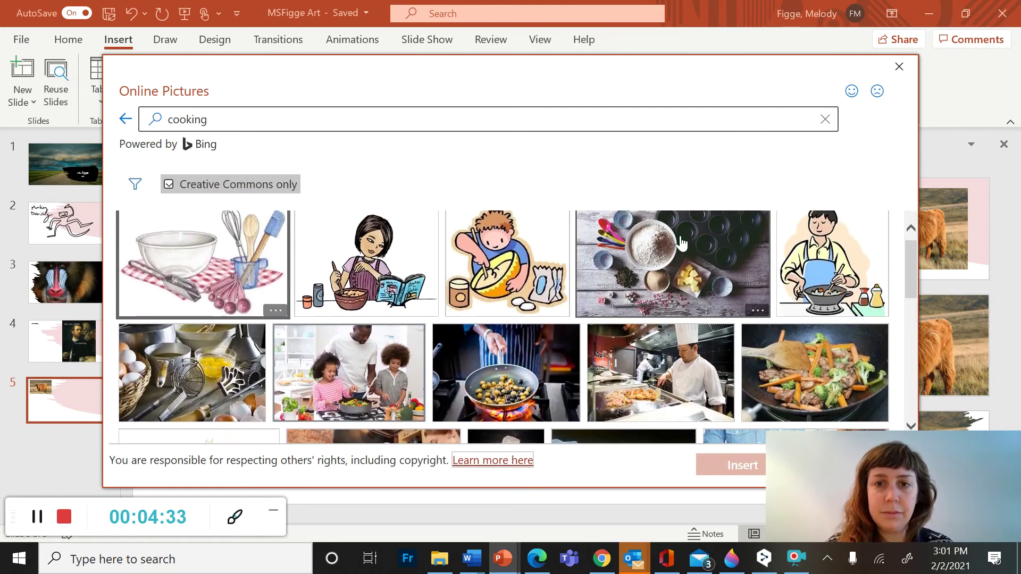
left_click(735, 264)
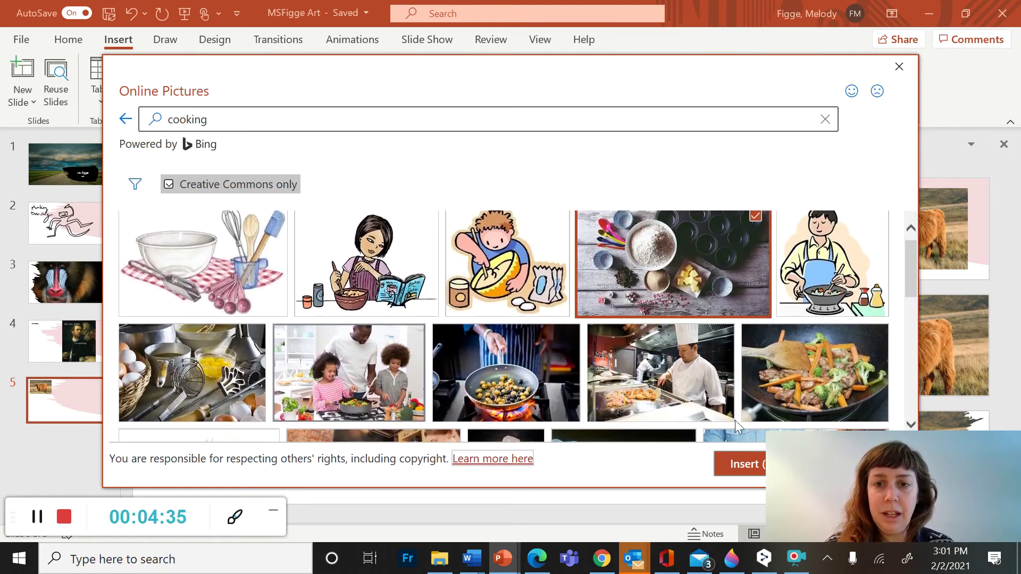
left_click(739, 465)
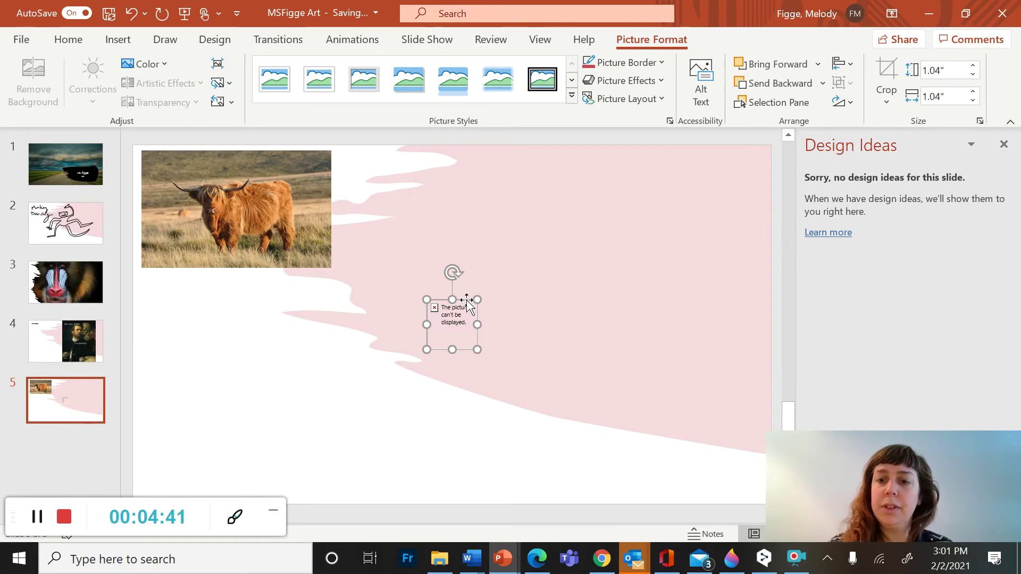
key("Delete")
- Search Online Pictures for 'cooking' and insert the photo of the cook in an apron
left_click(118, 39)
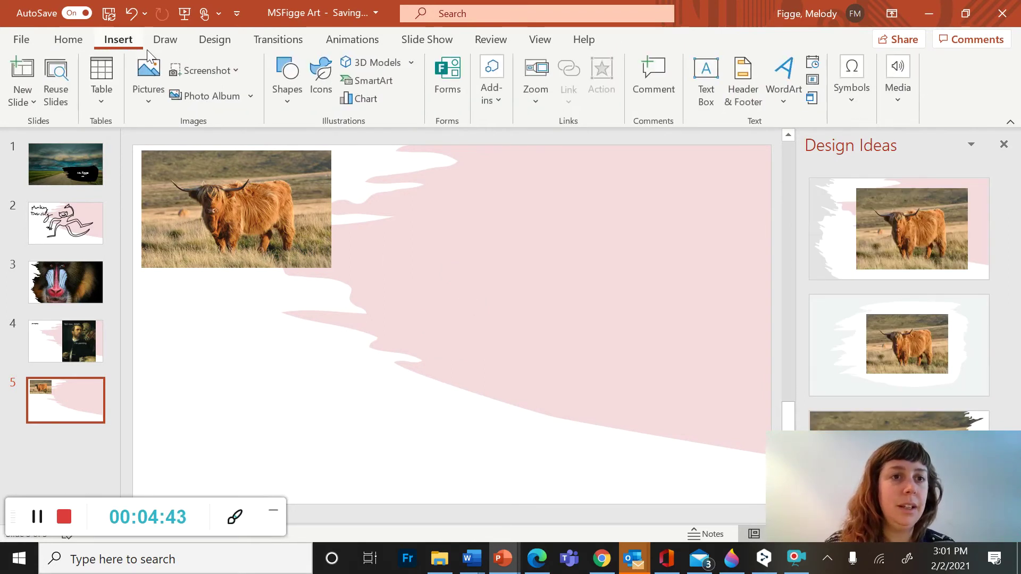
left_click(148, 79)
left_click(192, 194)
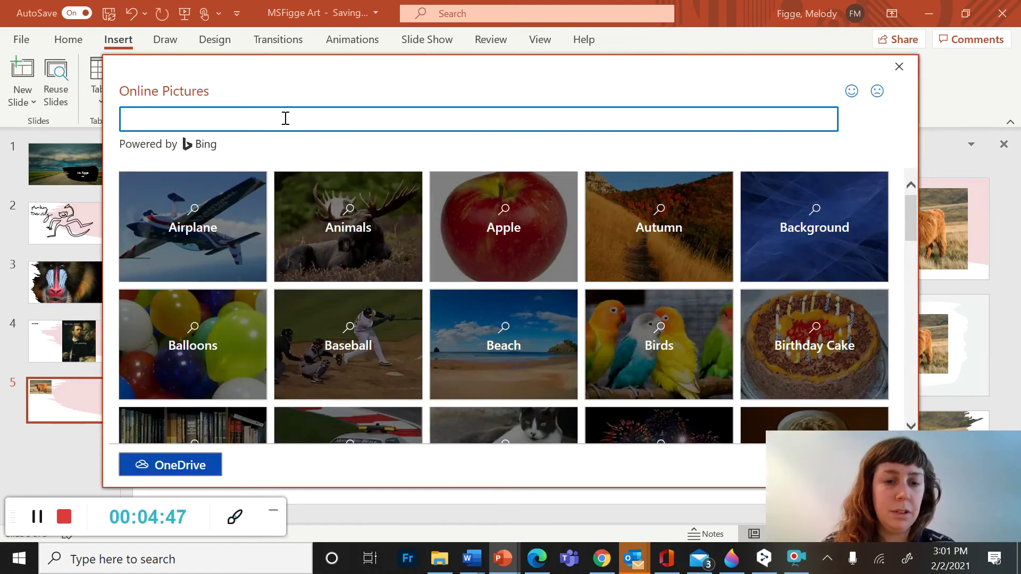
type("cooking")
key("Return")
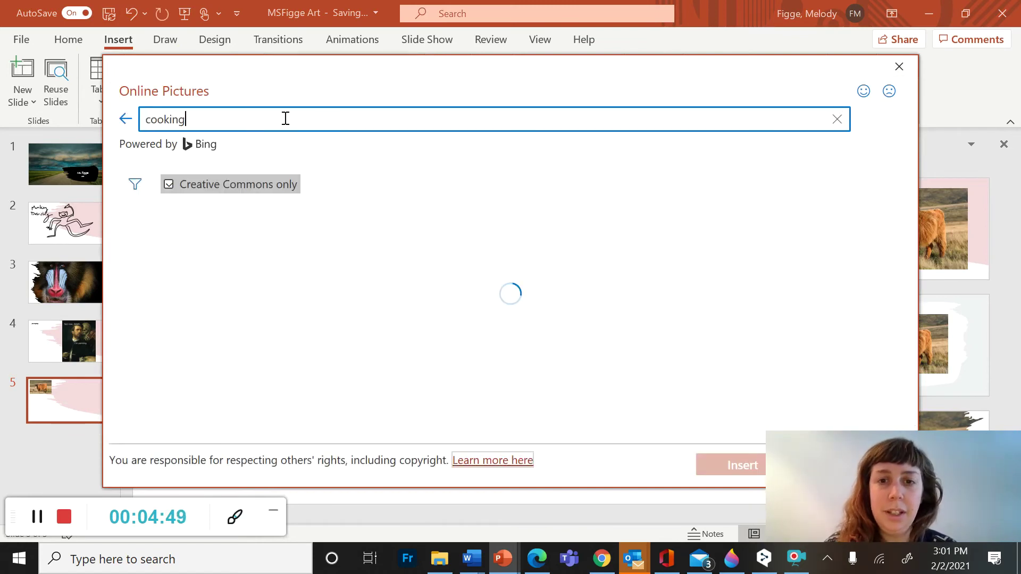
scroll(529, 236, "down", 1)
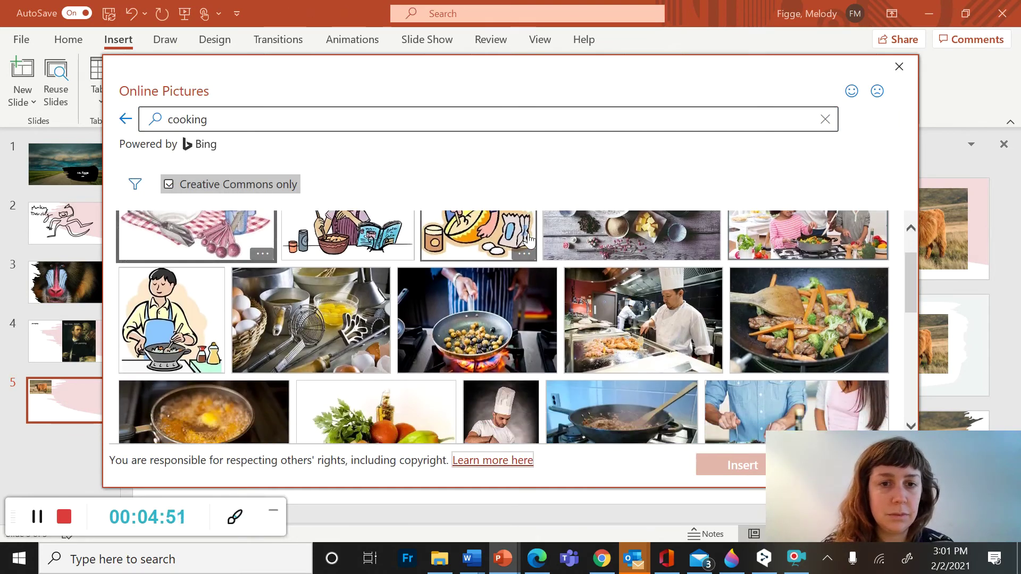
scroll(529, 235, "down", 2)
scroll(530, 235, "down", 2)
scroll(530, 236, "down", 2)
scroll(529, 236, "down", 1)
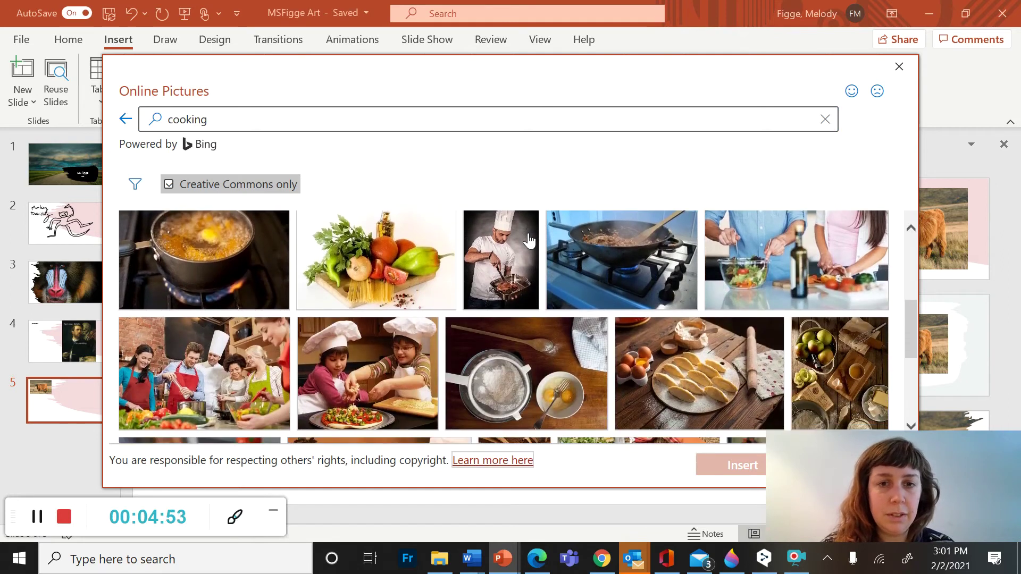
scroll(529, 235, "down", 2)
scroll(529, 236, "down", 2)
scroll(529, 235, "down", 1)
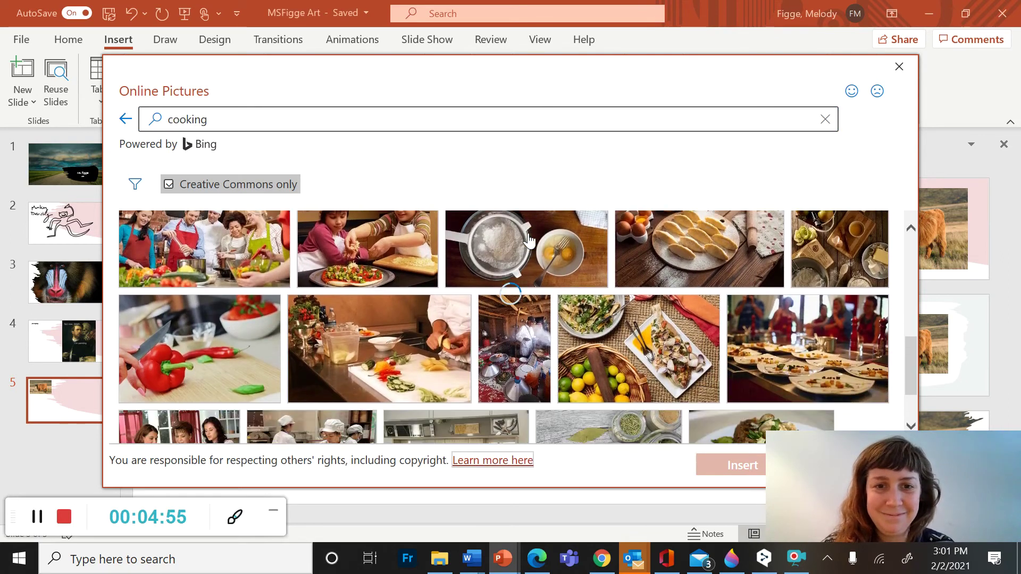
scroll(529, 235, "down", 1)
scroll(529, 236, "down", 1)
scroll(529, 236, "down", 1)
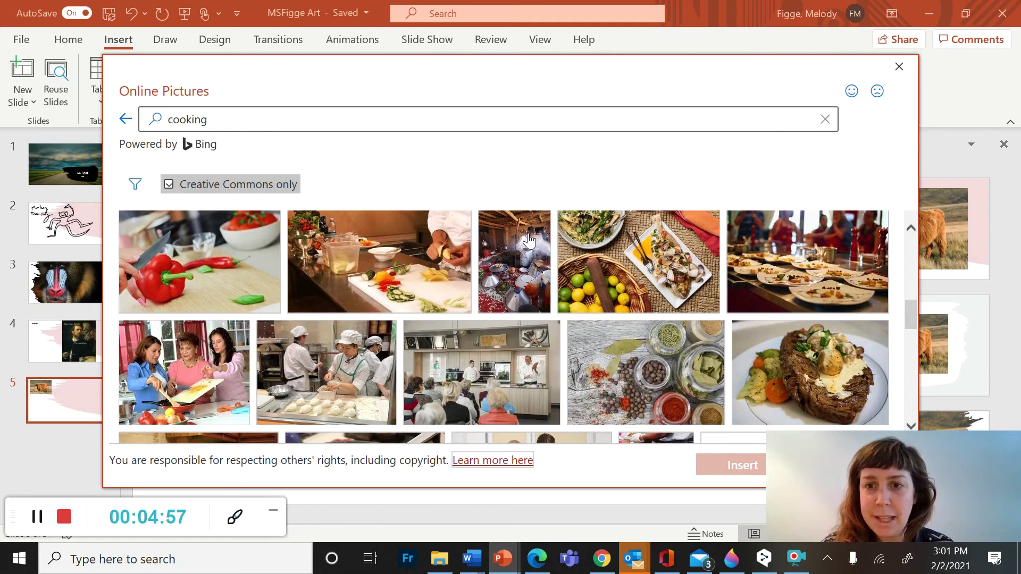
scroll(528, 235, "down", 1)
scroll(529, 236, "down", 1)
scroll(530, 236, "down", 1)
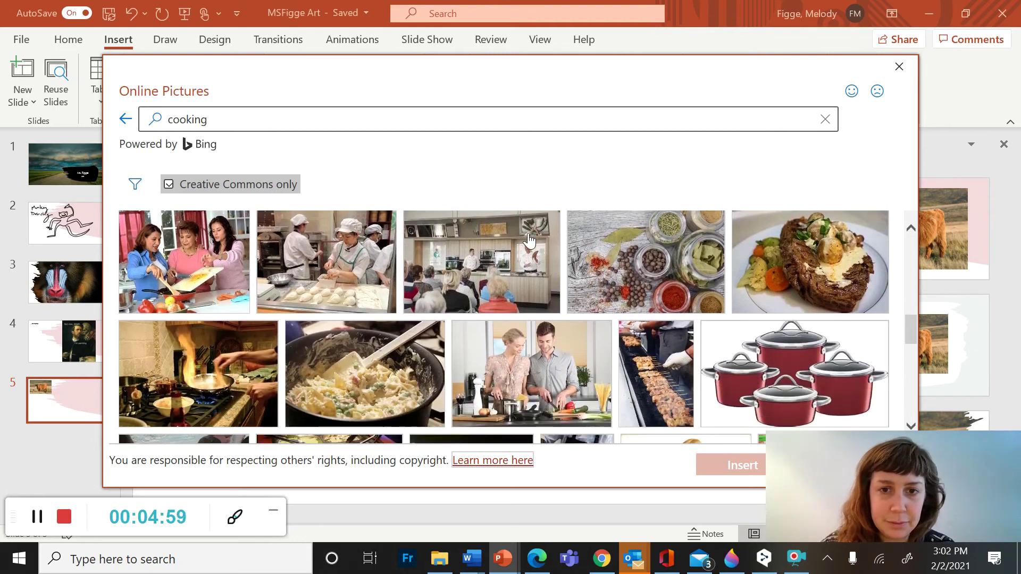
scroll(529, 238, "down", 1)
scroll(529, 238, "down", 1)
scroll(529, 238, "down", 1)
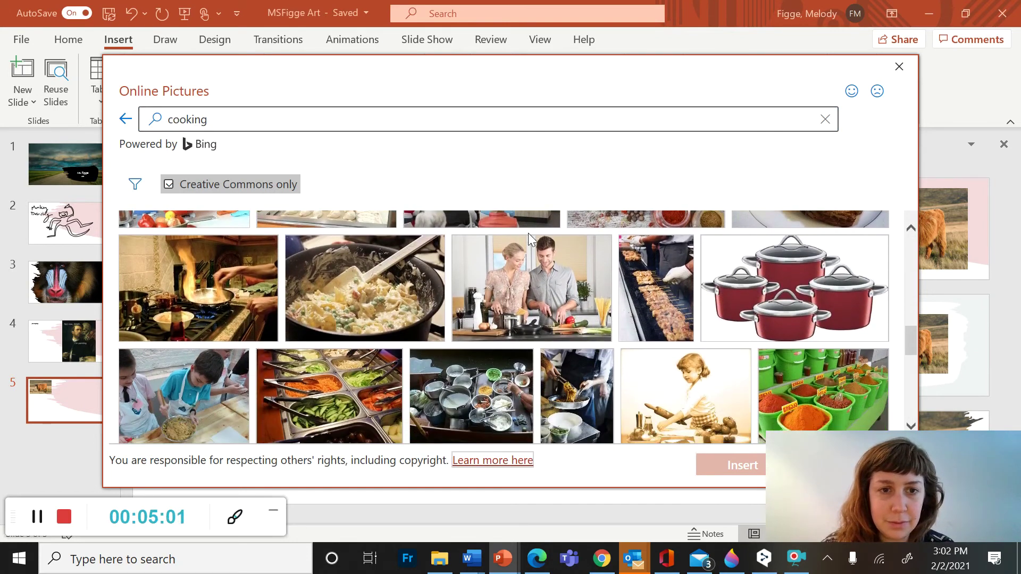
scroll(530, 238, "down", 1)
scroll(529, 238, "down", 1)
scroll(529, 238, "down", 1)
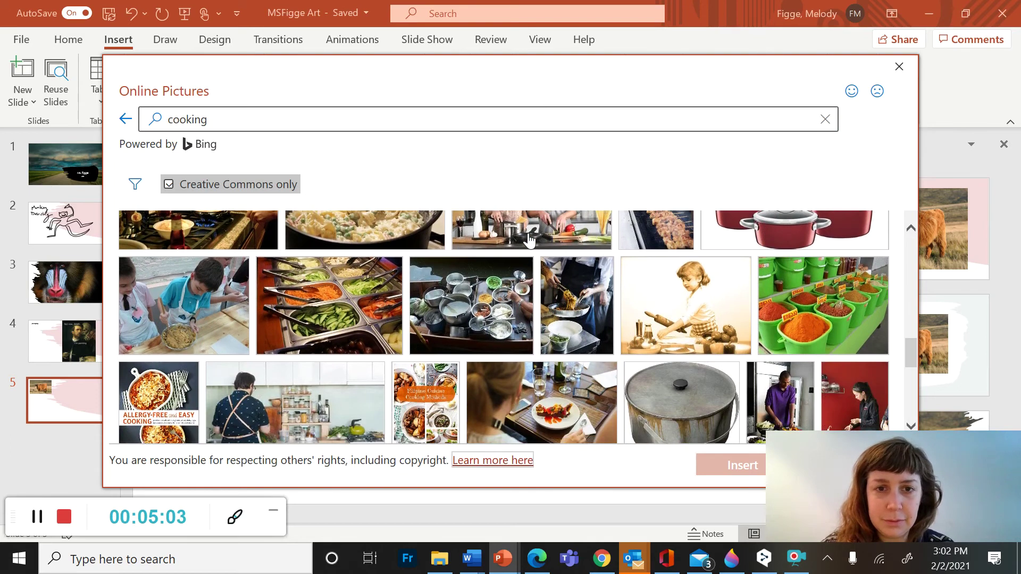
scroll(528, 237, "down", 1)
scroll(528, 238, "down", 1)
scroll(511, 248, "down", 1)
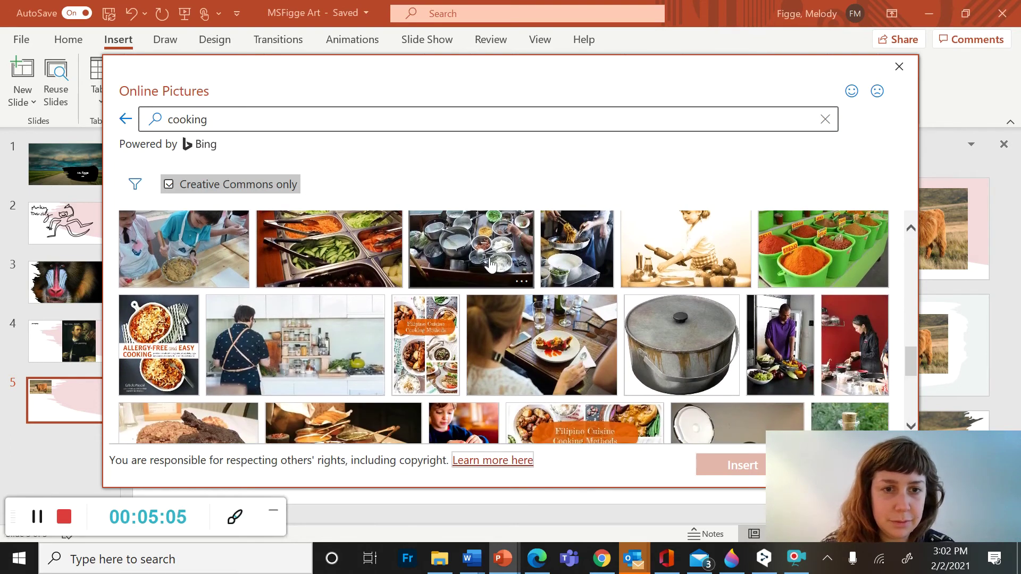
left_click(338, 336)
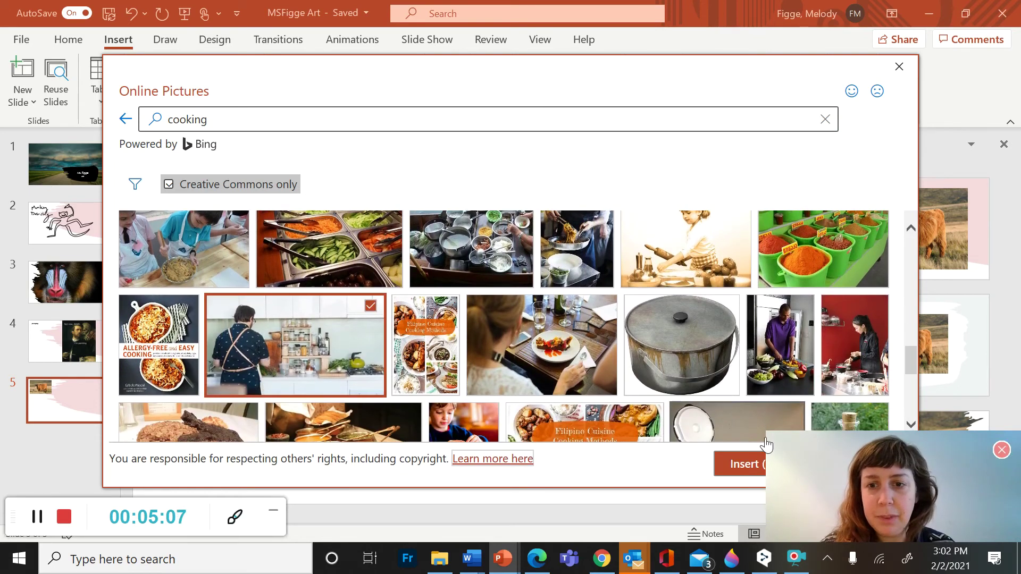
left_click(744, 463)
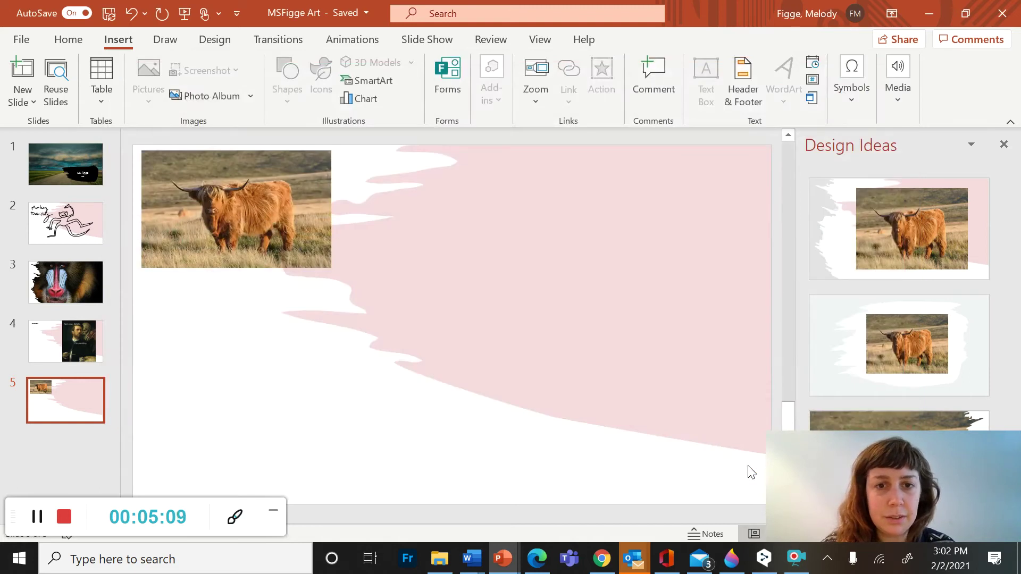
- Resize the kitchen photo to the cow photo's width below it, deleting its caption
mouse_move(511, 313)
left_mouse_down()
mouse_move(419, 368)
mouse_move(367, 351)
left_mouse_up()
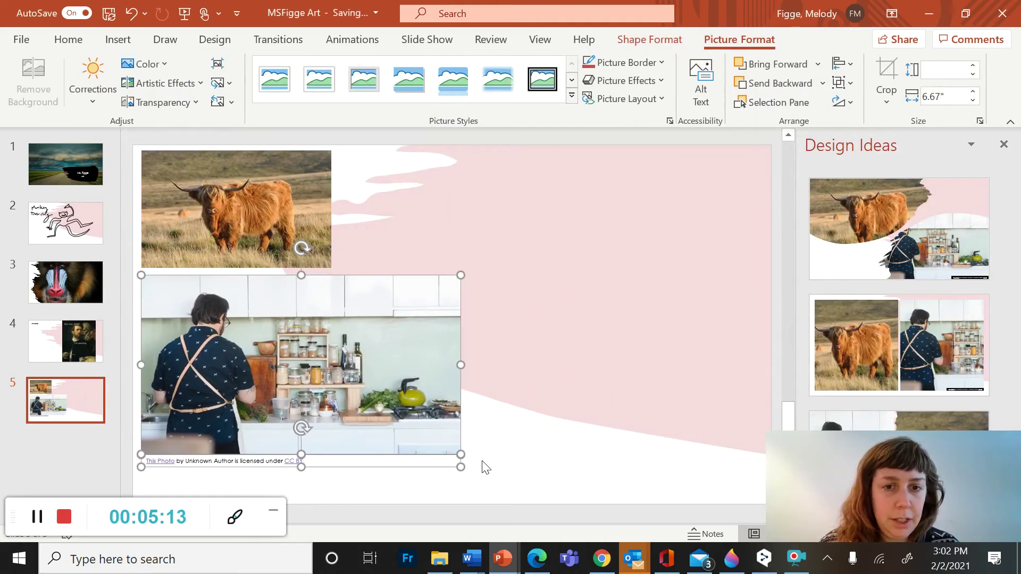
left_click_drag(460, 275, 327, 319)
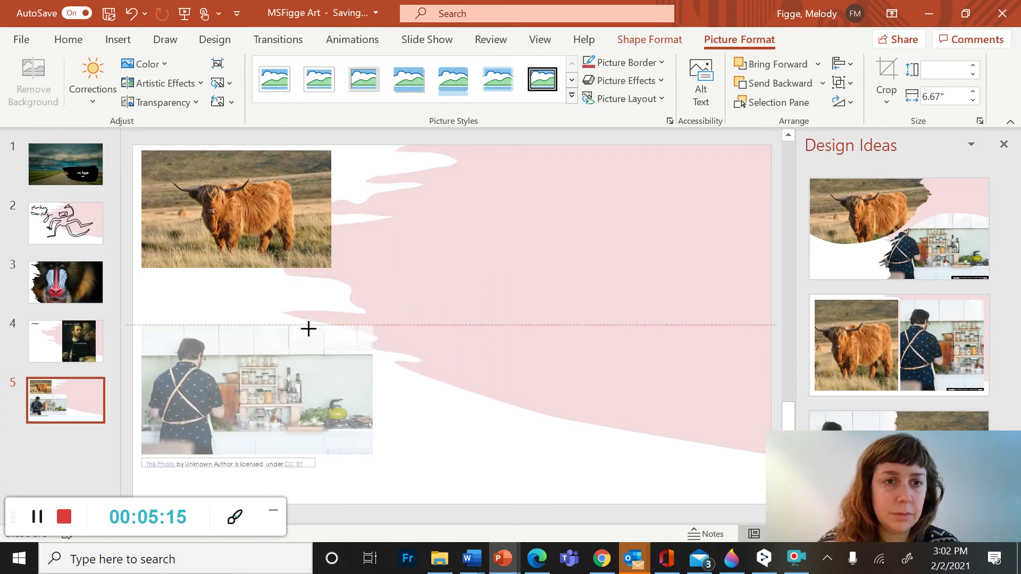
left_click_drag(232, 391, 205, 345)
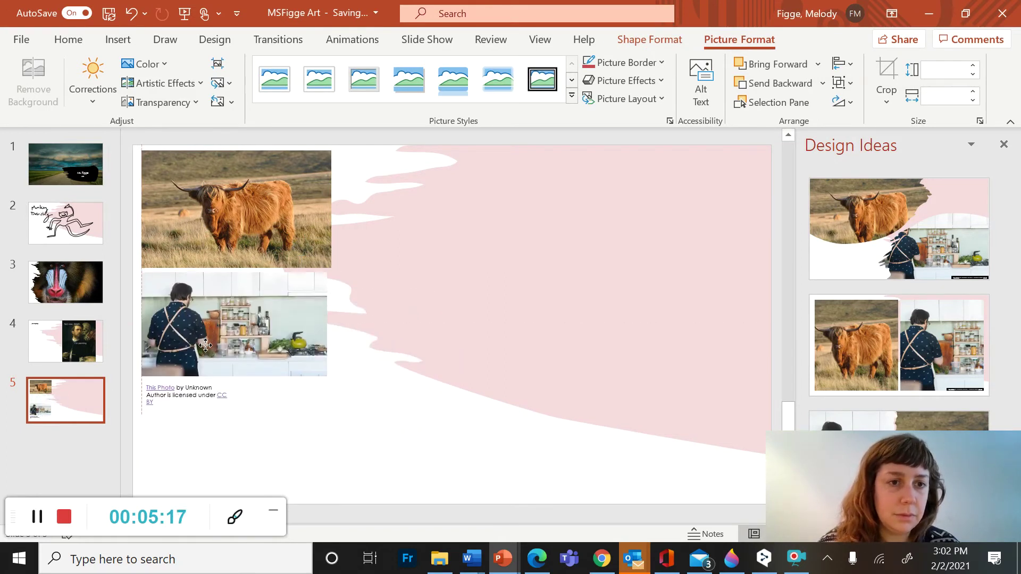
left_click(207, 400)
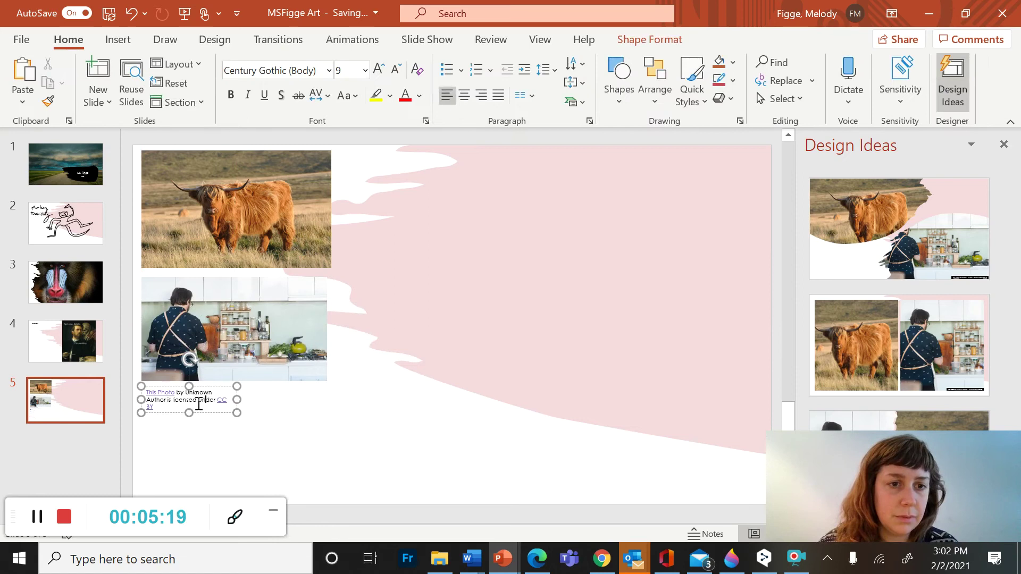
key("Delete")
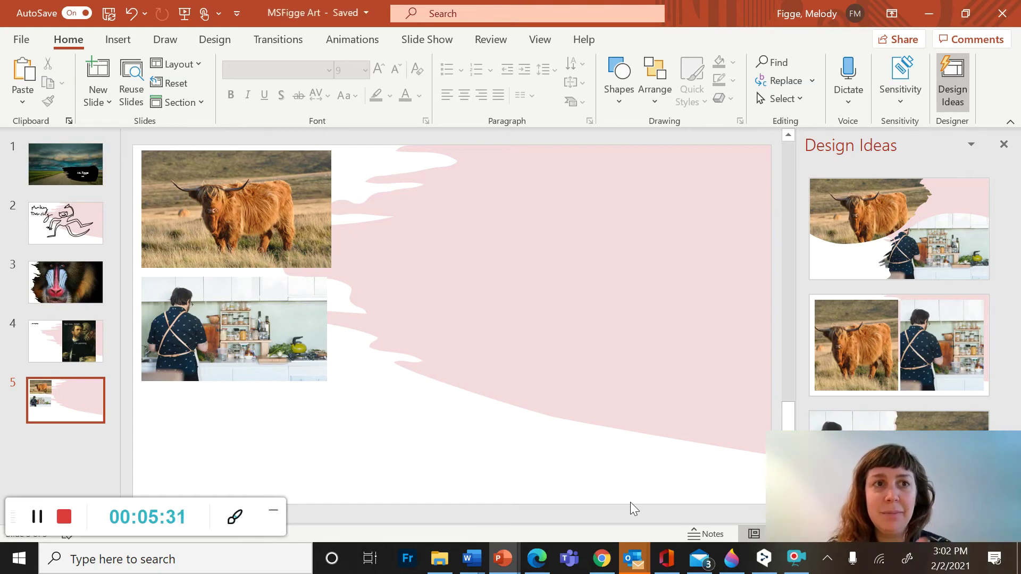
- Replace the Google query with 'portrait painting modern oil' and browse the image results
left_click(602, 558)
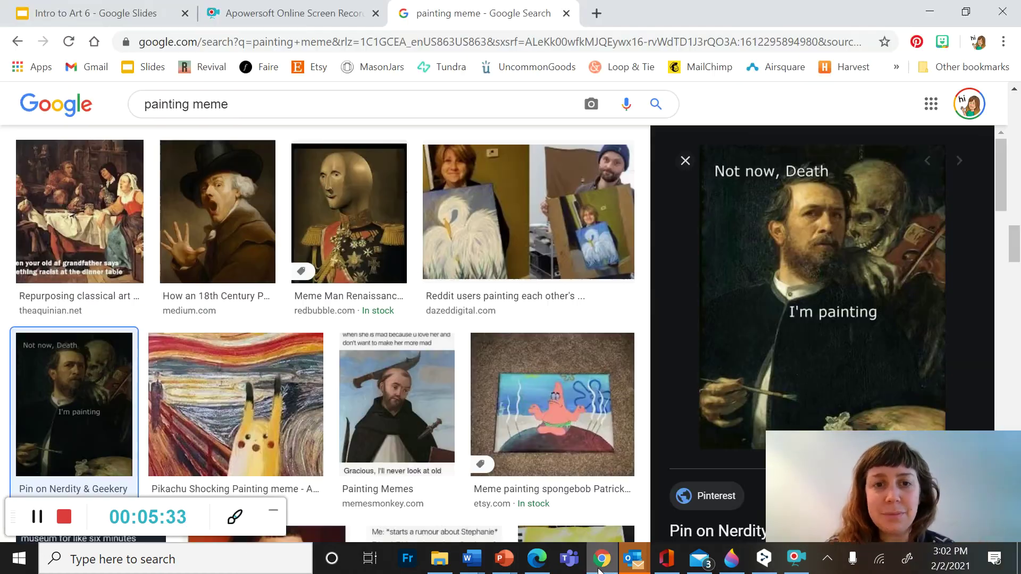
left_click(238, 105)
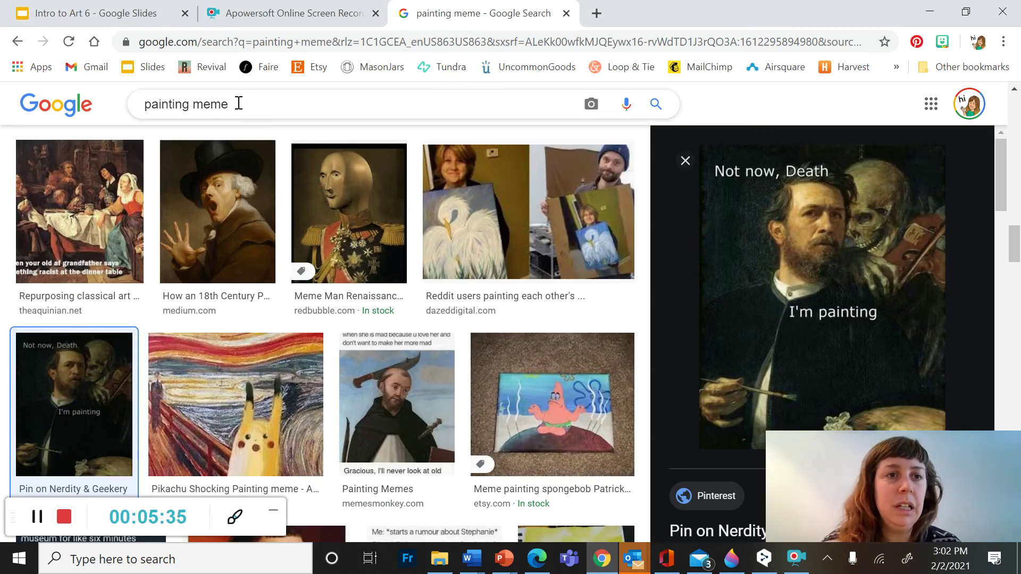
left_click_drag(238, 104, 125, 106)
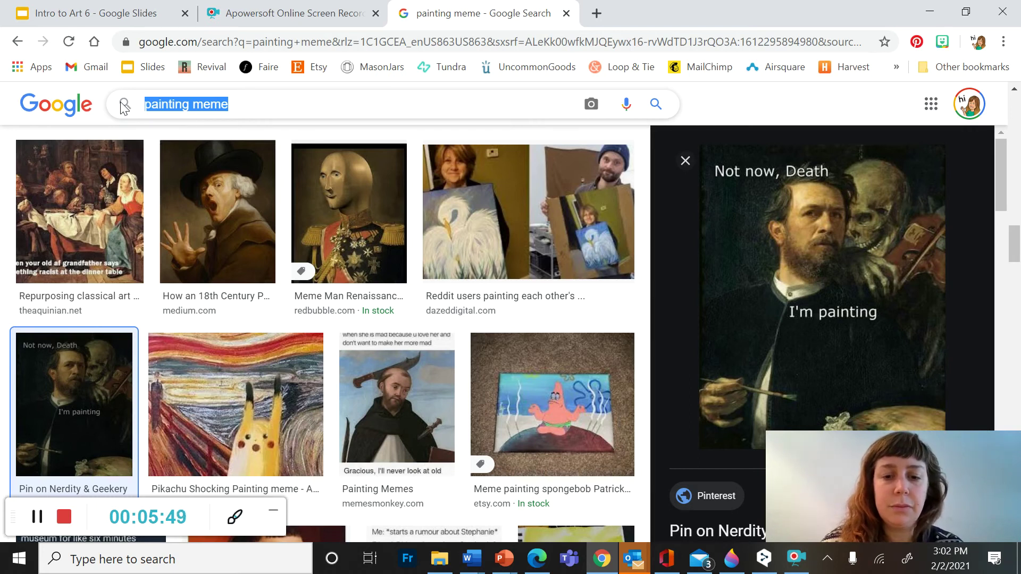
type("portrait ")
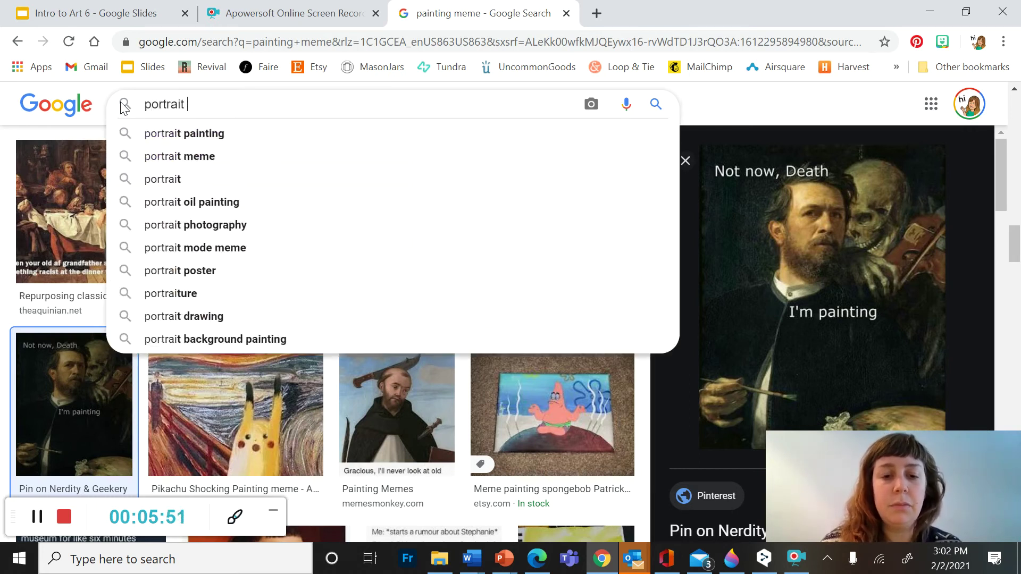
type("painting ")
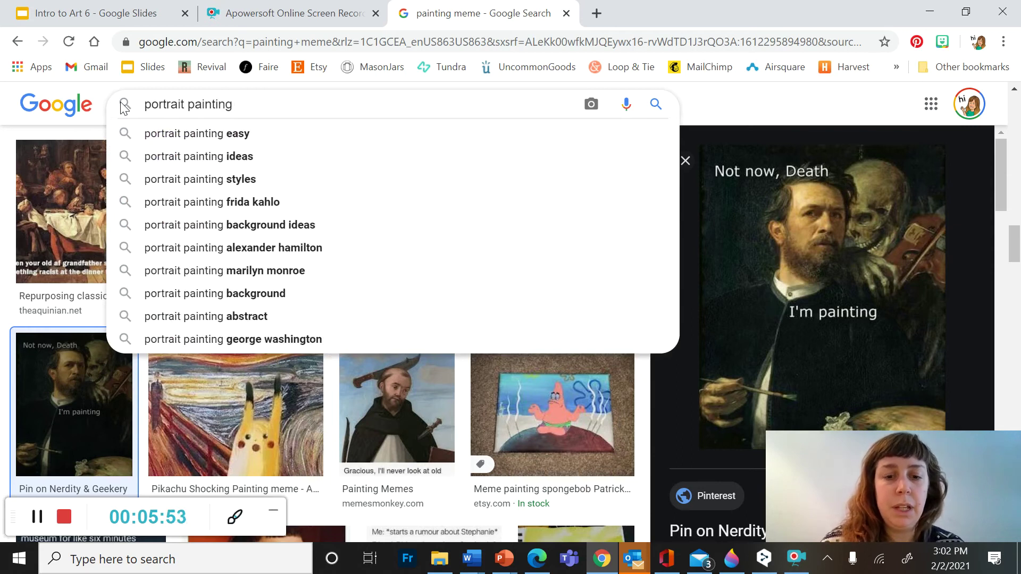
type("mo")
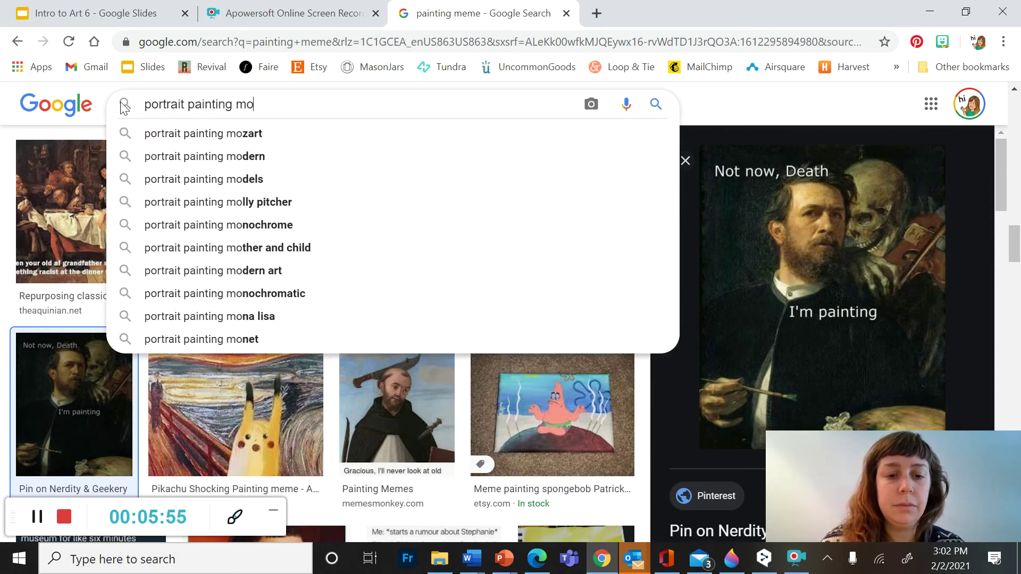
type("dern oil")
key("Return")
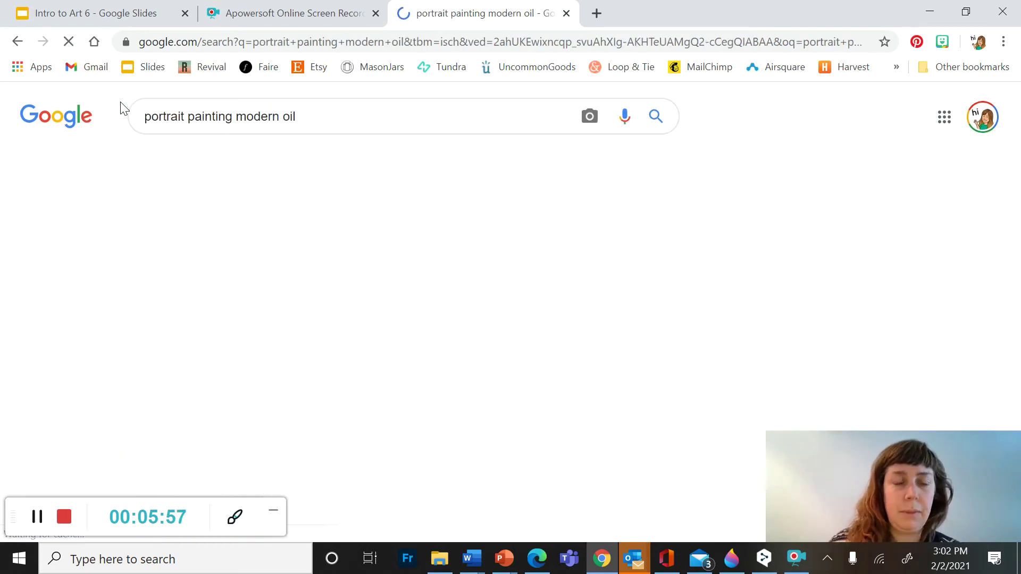
scroll(455, 275, "down", 3)
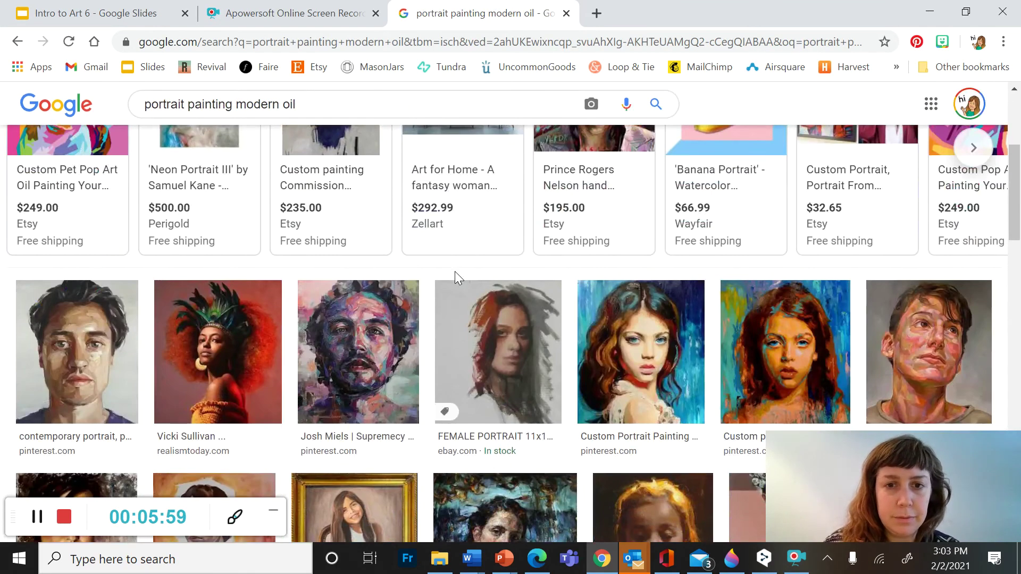
scroll(455, 276, "down", 2)
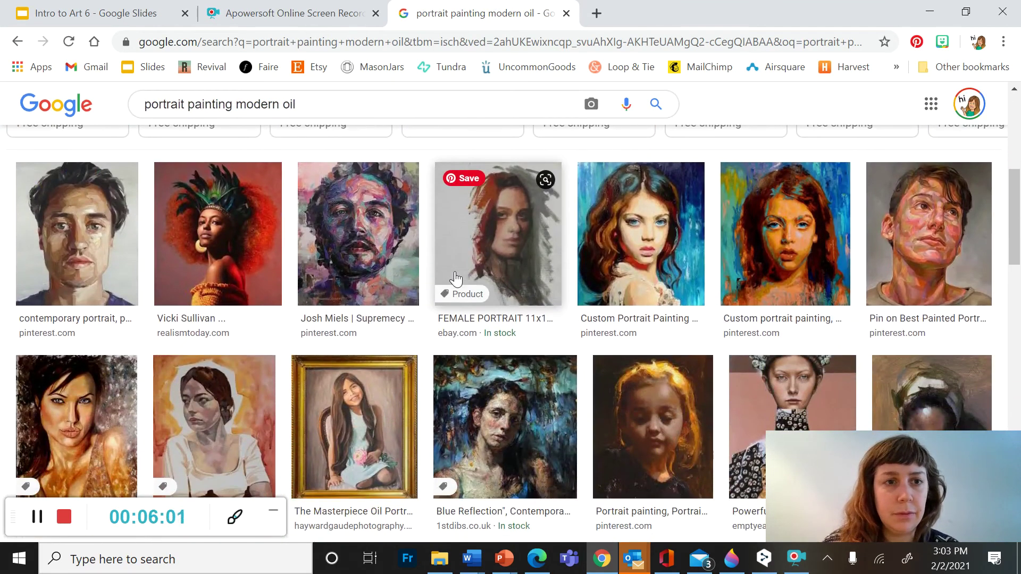
scroll(454, 278, "down", 2)
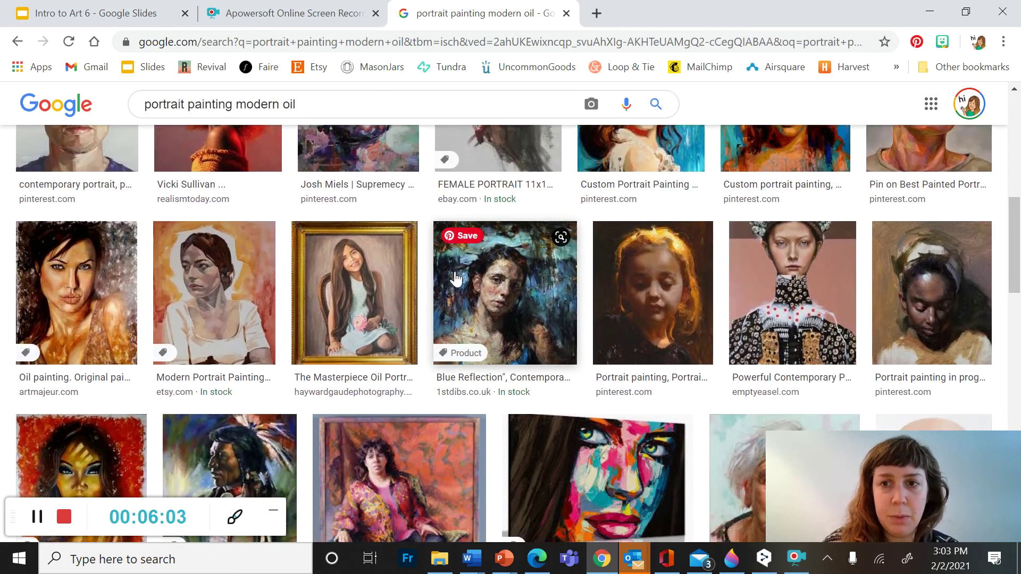
scroll(455, 278, "down", 2)
scroll(455, 278, "down", 2)
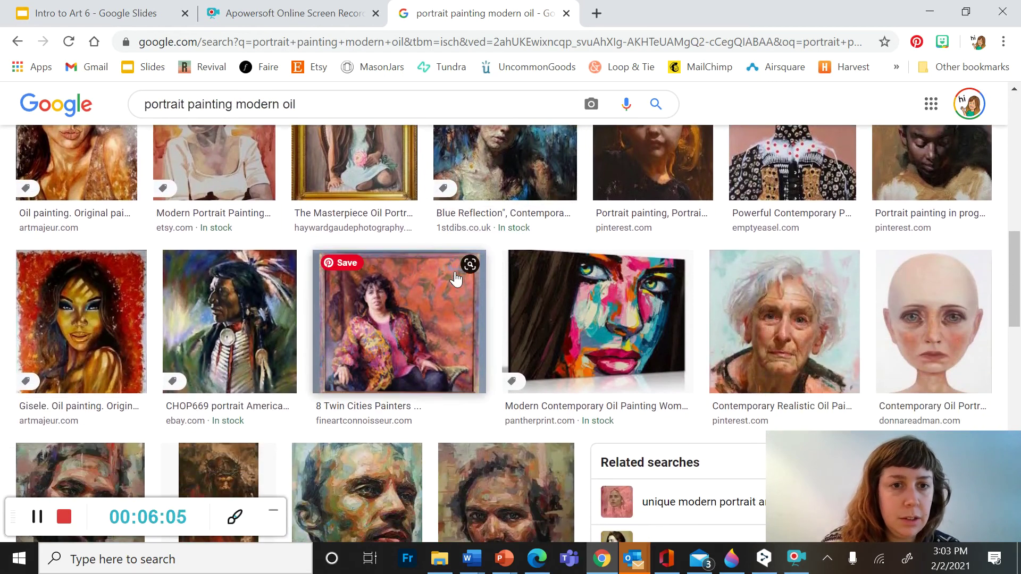
scroll(456, 278, "down", 2)
scroll(455, 278, "down", 2)
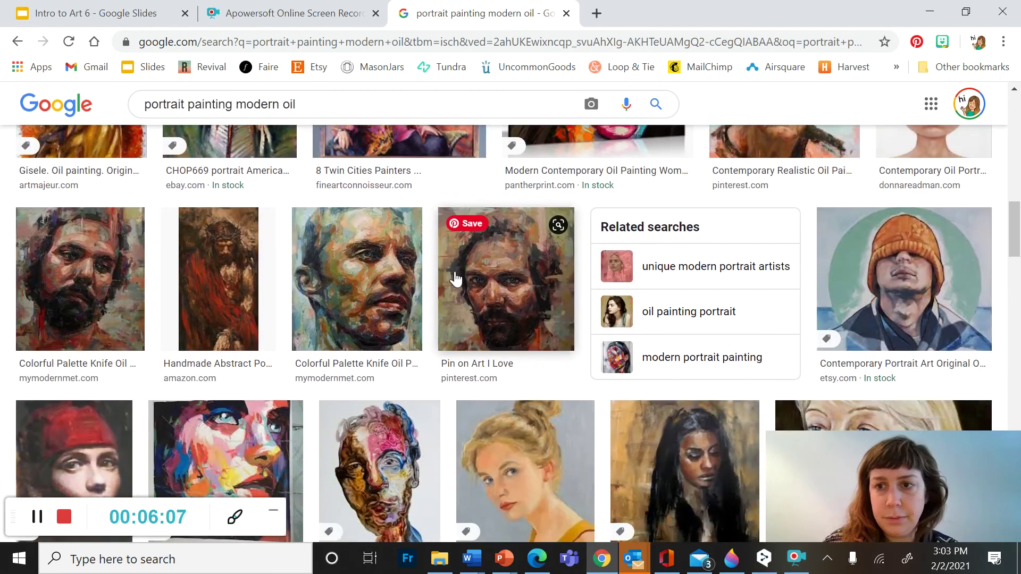
scroll(456, 278, "down", 2)
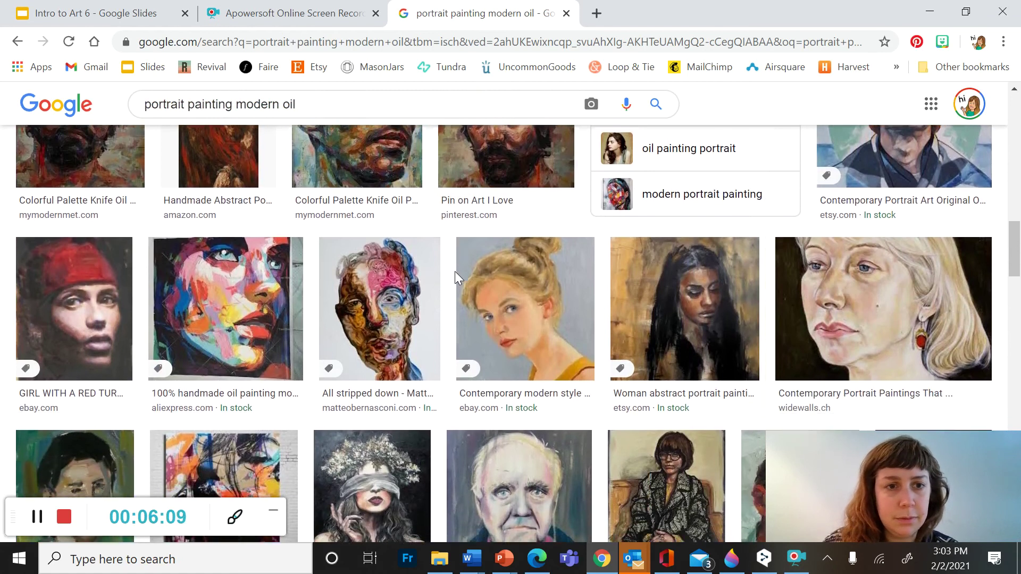
scroll(455, 278, "down", 1)
scroll(455, 279, "down", 2)
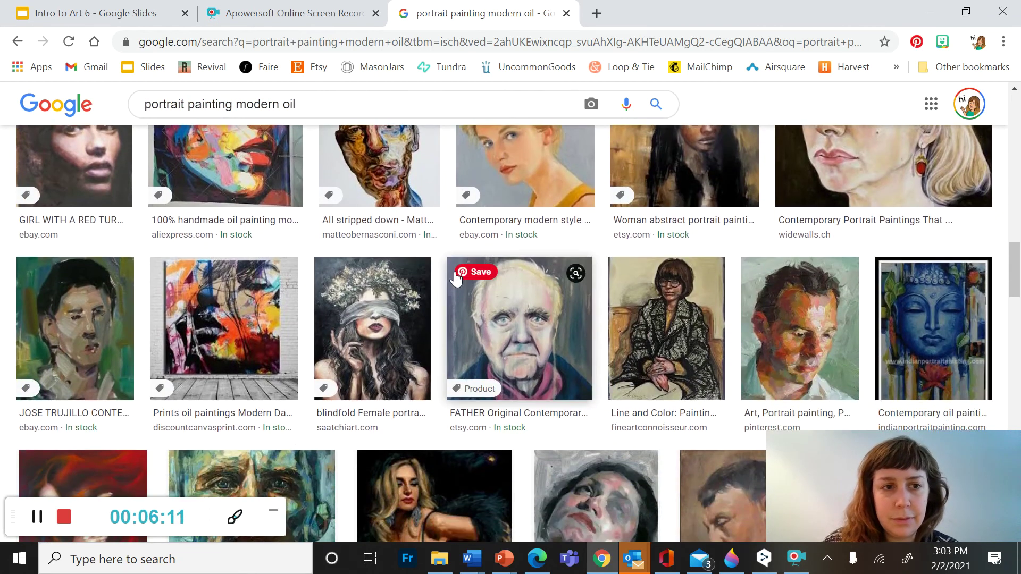
scroll(455, 278, "down", 2)
scroll(455, 278, "down", 1)
scroll(455, 277, "down", 1)
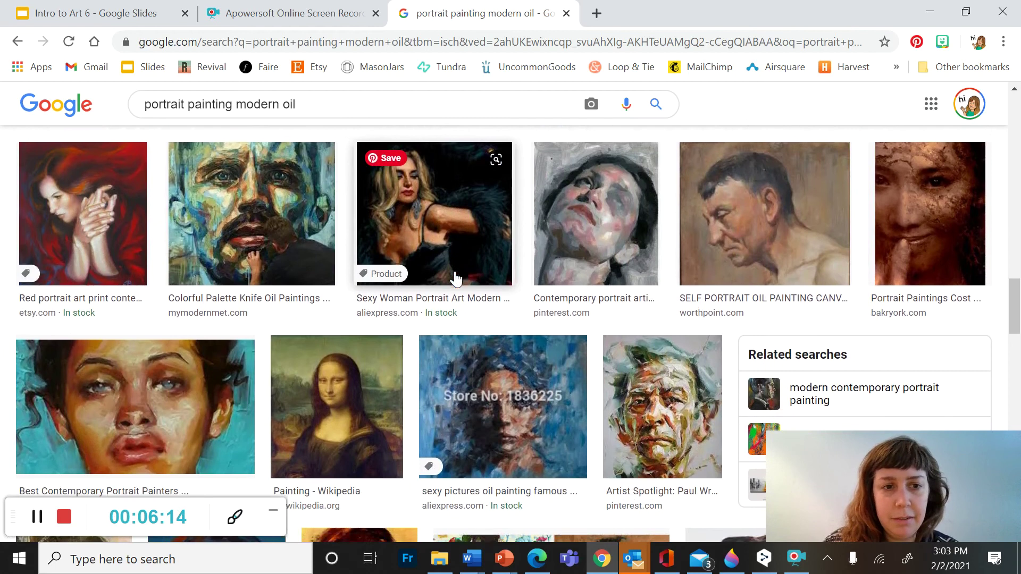
scroll(455, 278, "down", 1)
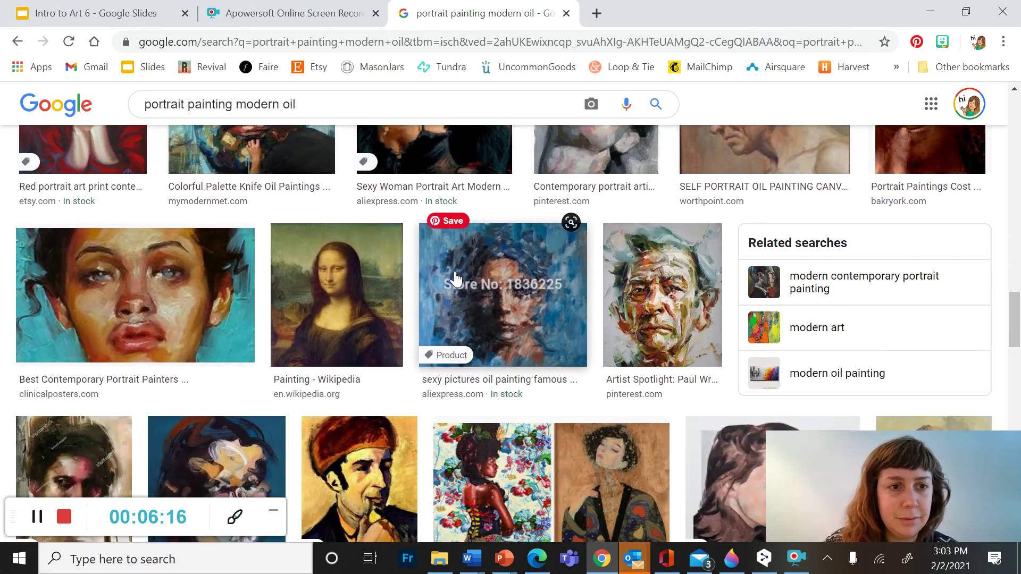
scroll(454, 277, "down", 1)
scroll(455, 278, "down", 1)
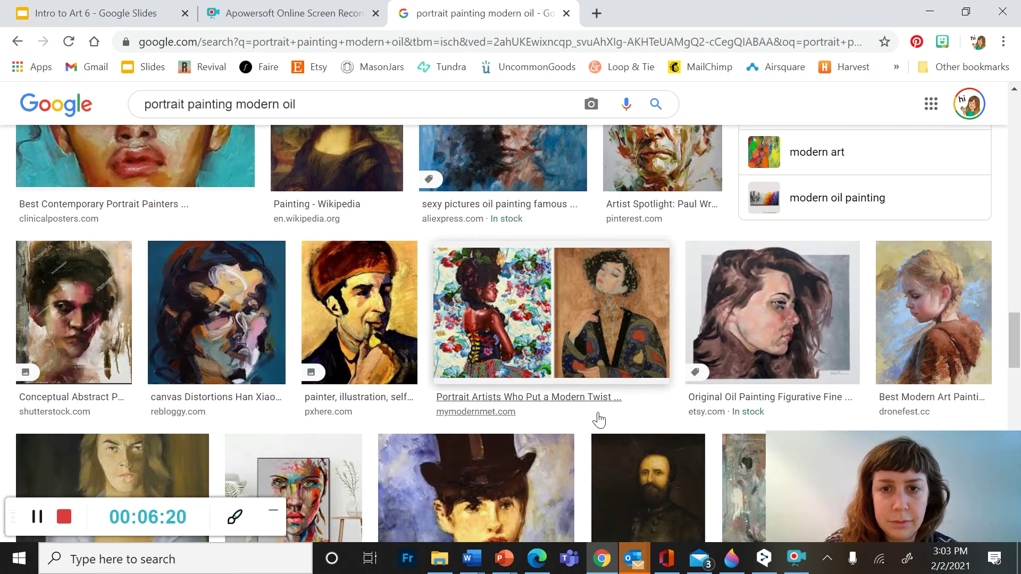
scroll(598, 419, "down", 1)
scroll(598, 419, "down", 2)
scroll(599, 419, "down", 2)
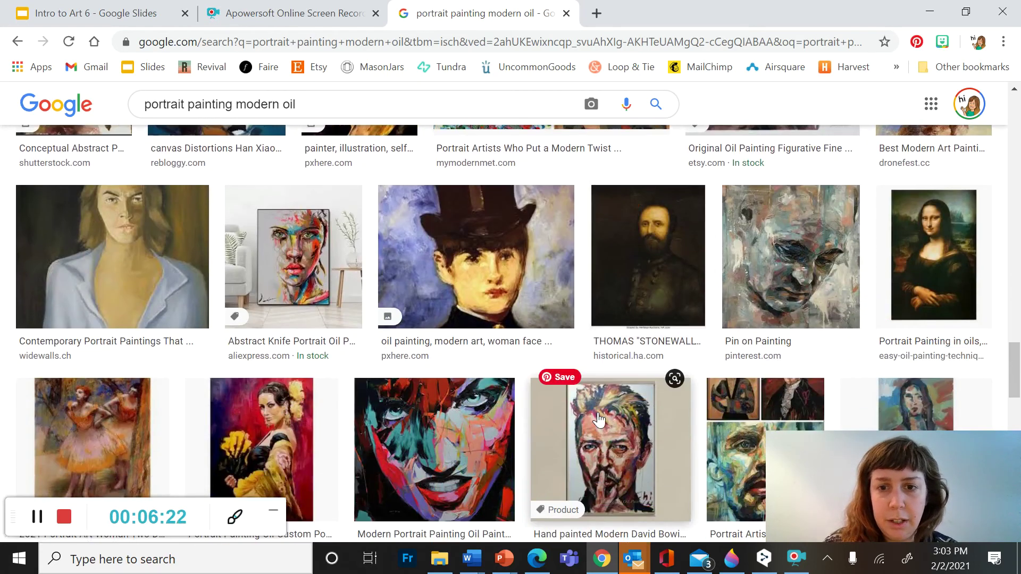
scroll(599, 419, "down", 2)
scroll(599, 418, "down", 1)
scroll(598, 419, "down", 2)
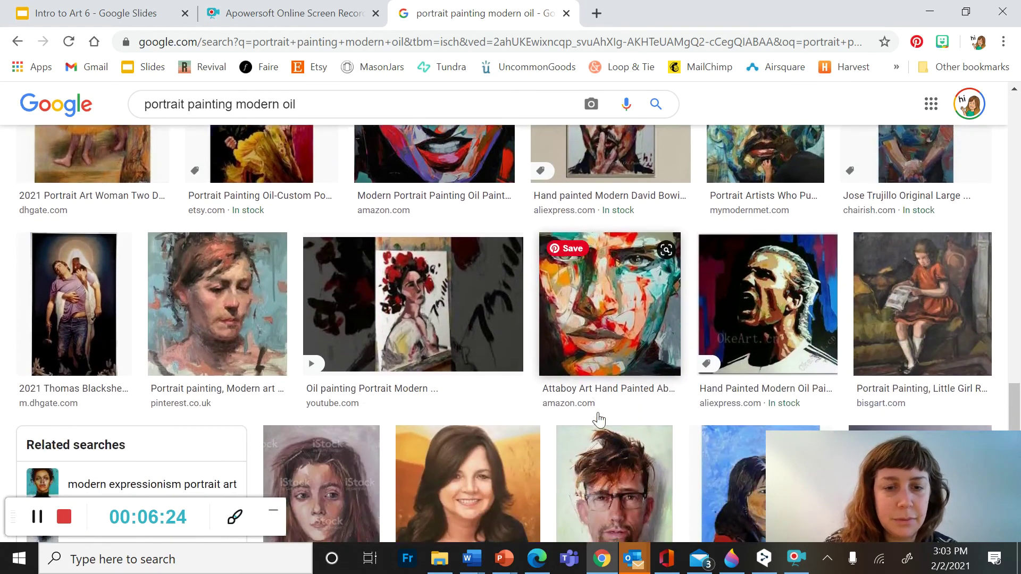
scroll(598, 419, "down", 1)
scroll(598, 419, "down", 2)
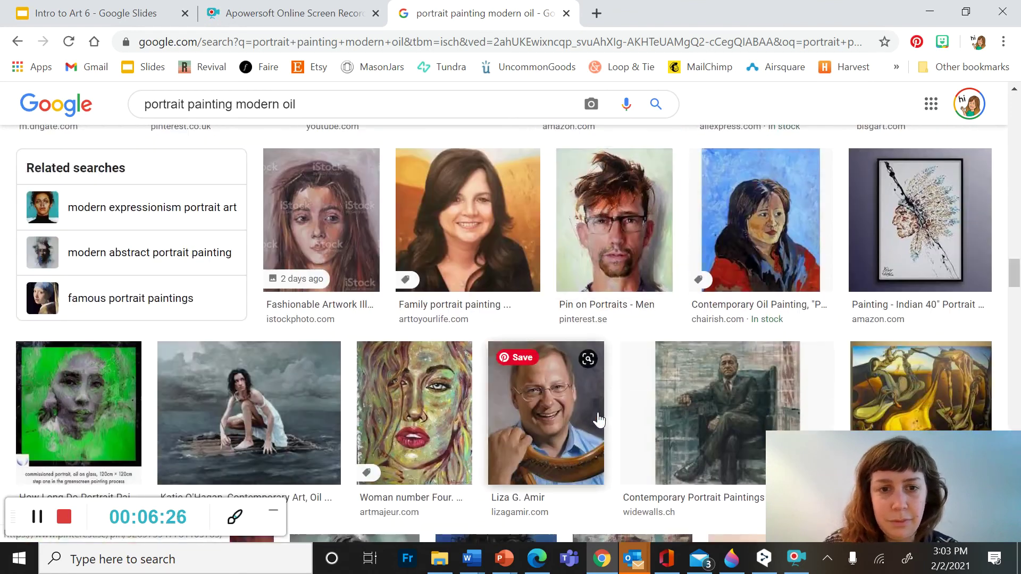
scroll(599, 419, "down", 2)
scroll(598, 419, "down", 1)
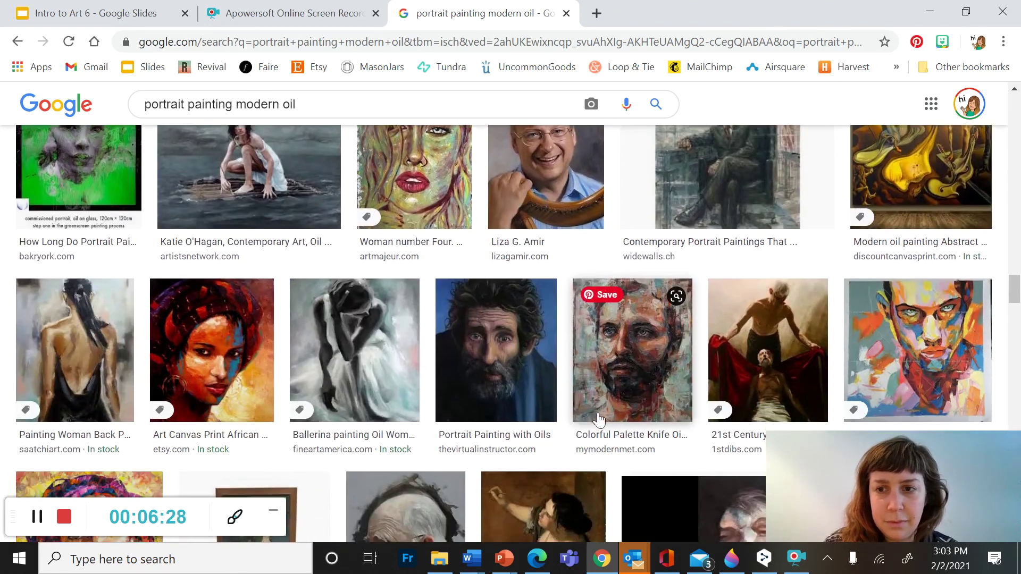
scroll(598, 419, "down", 1)
scroll(599, 419, "down", 1)
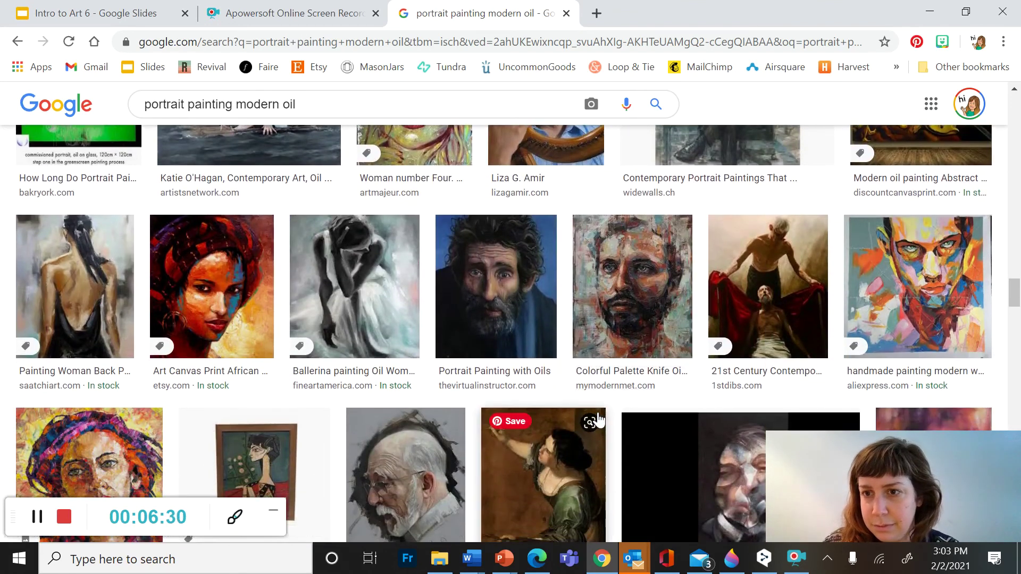
scroll(599, 419, "down", 1)
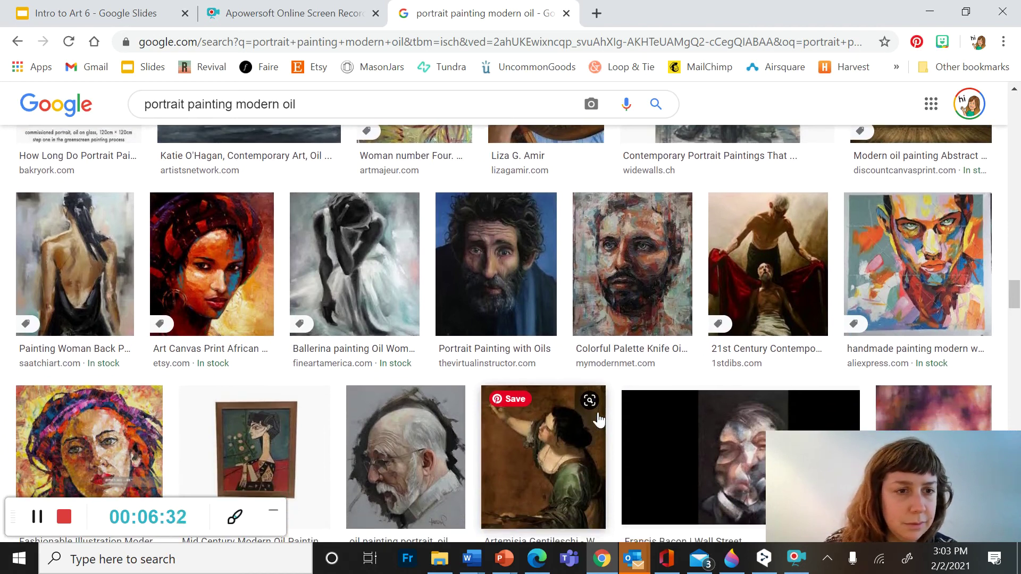
scroll(598, 419, "down", 1)
scroll(598, 419, "down", 1)
scroll(598, 419, "down", 1)
scroll(598, 419, "down", 1)
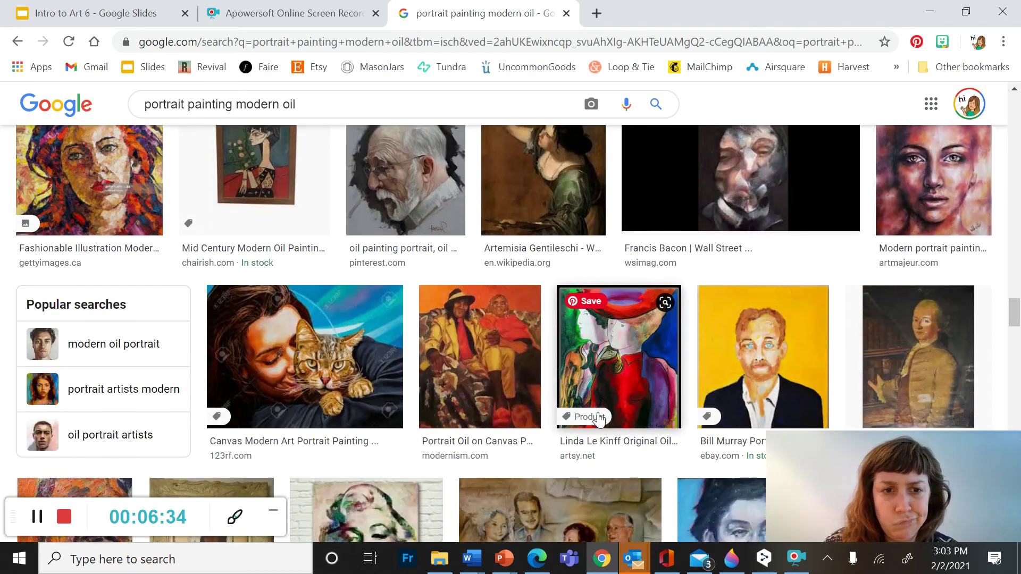
scroll(599, 418, "down", 1)
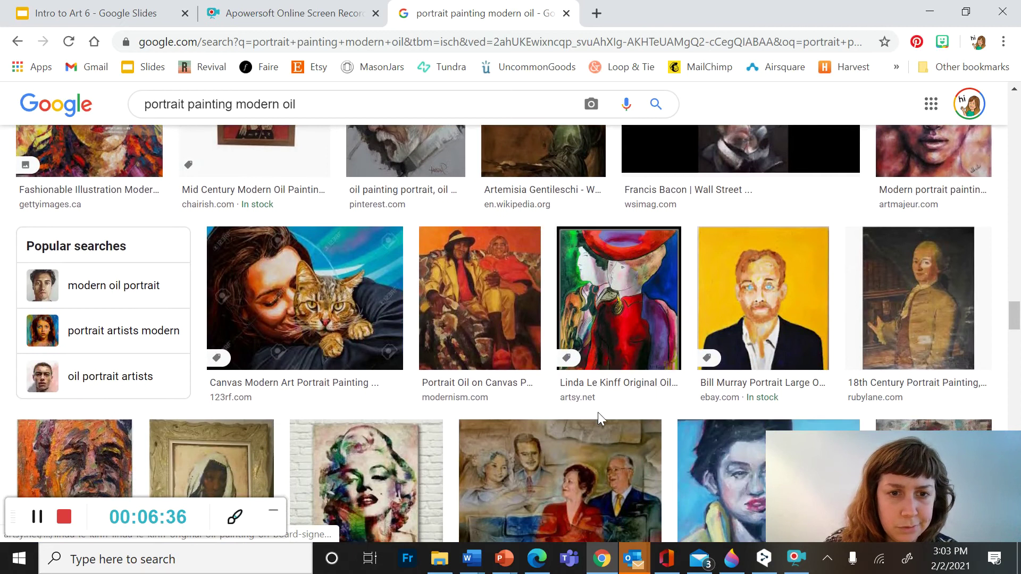
scroll(599, 415, "down", 2)
scroll(599, 415, "down", 1)
scroll(599, 415, "down", 1)
scroll(598, 415, "down", 1)
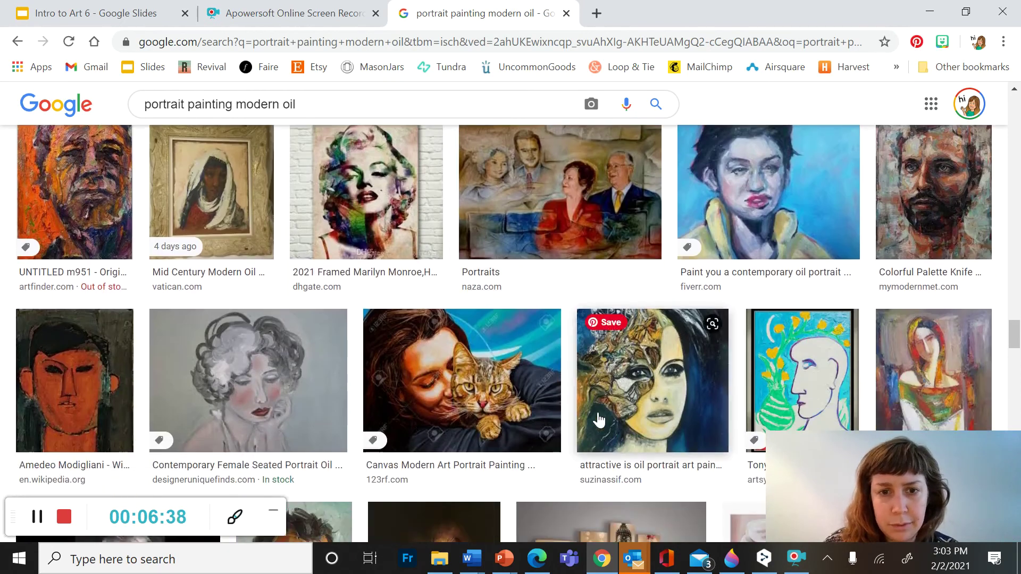
scroll(599, 419, "down", 1)
scroll(599, 419, "down", 3)
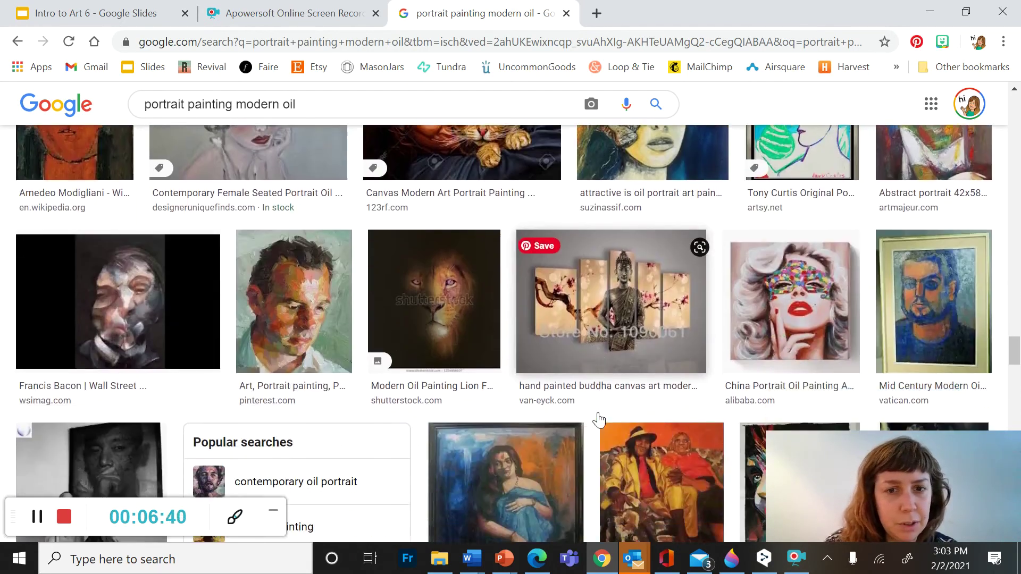
scroll(599, 419, "down", 3)
scroll(602, 419, "down", 2)
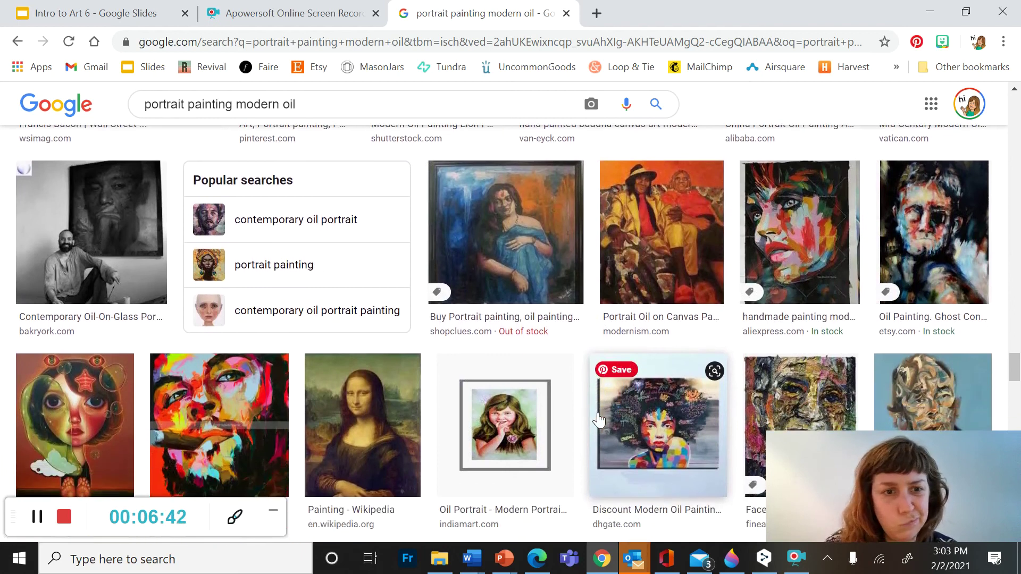
scroll(601, 419, "down", 2)
scroll(599, 419, "down", 2)
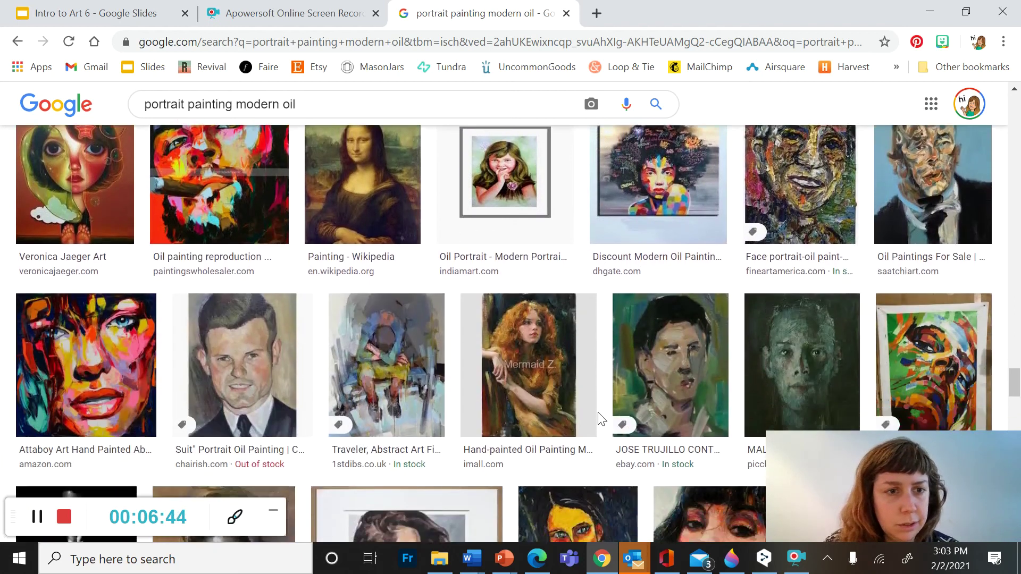
scroll(599, 419, "down", 2)
scroll(601, 418, "down", 2)
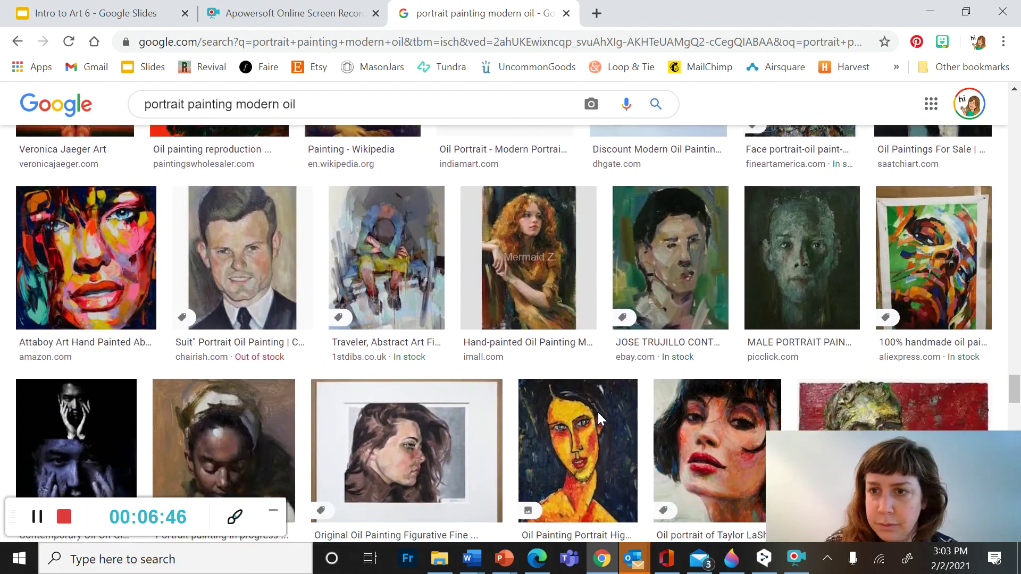
scroll(601, 419, "down", 2)
scroll(599, 419, "down", 2)
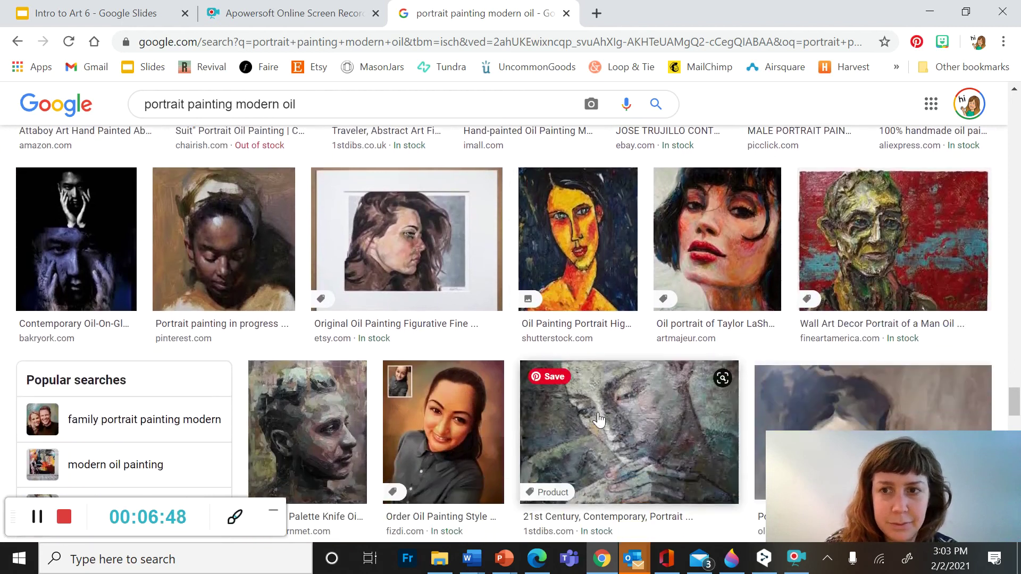
scroll(599, 418, "down", 2)
scroll(599, 419, "down", 2)
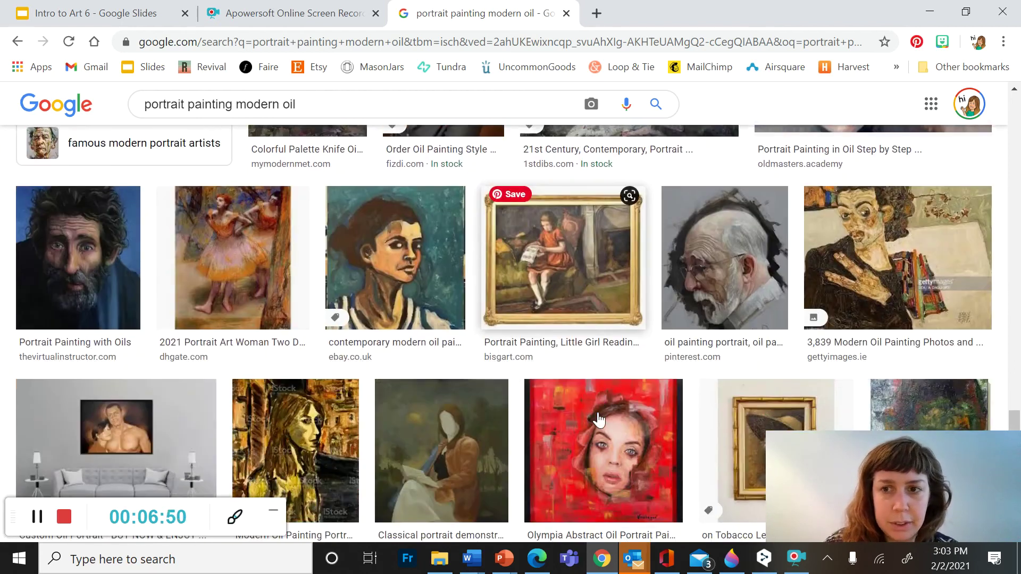
scroll(599, 419, "down", 2)
scroll(599, 419, "down", 1)
scroll(599, 418, "down", 2)
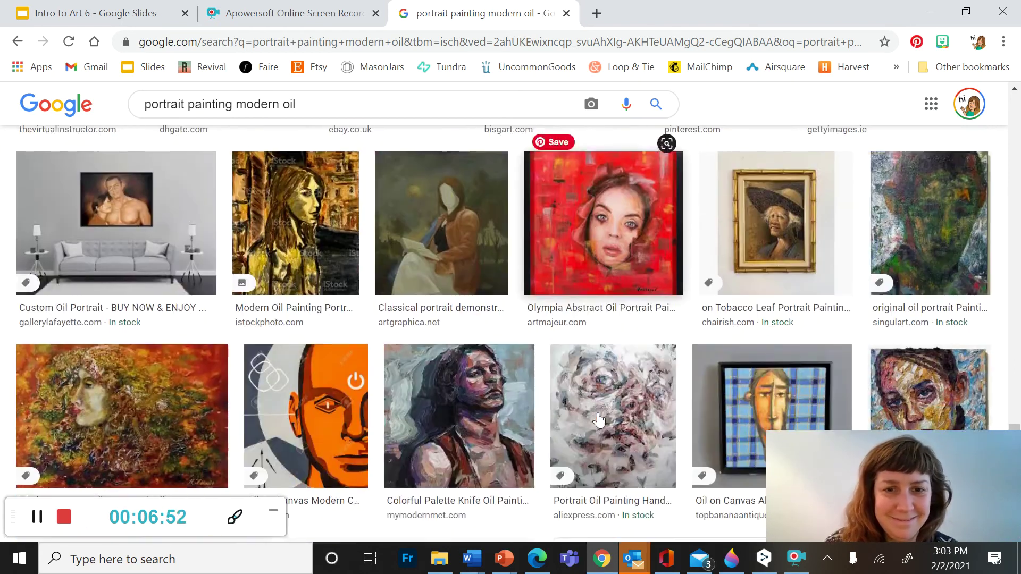
scroll(599, 419, "down", 2)
scroll(599, 419, "down", 2)
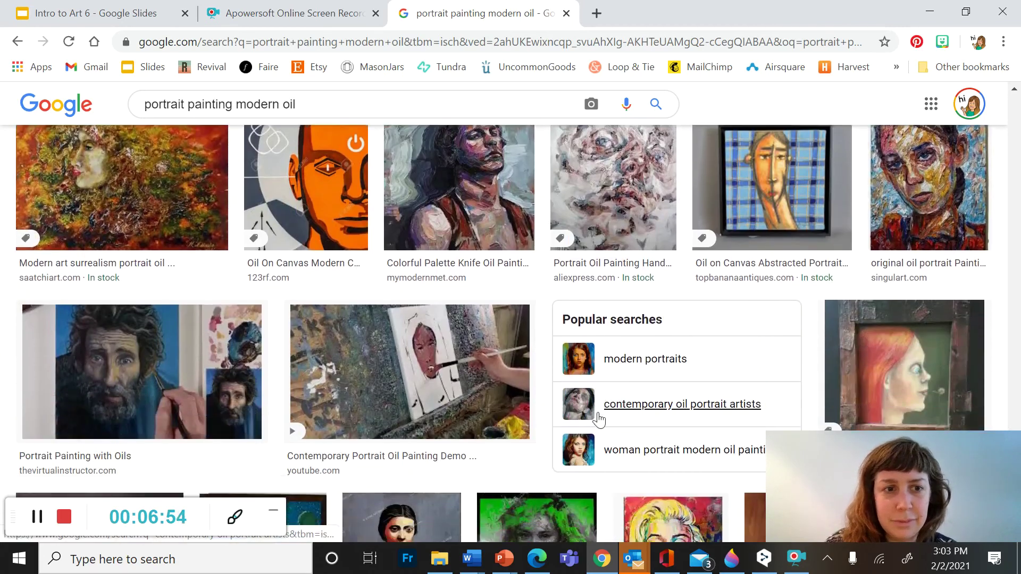
scroll(599, 419, "down", 2)
scroll(600, 419, "down", 1)
scroll(599, 419, "down", 2)
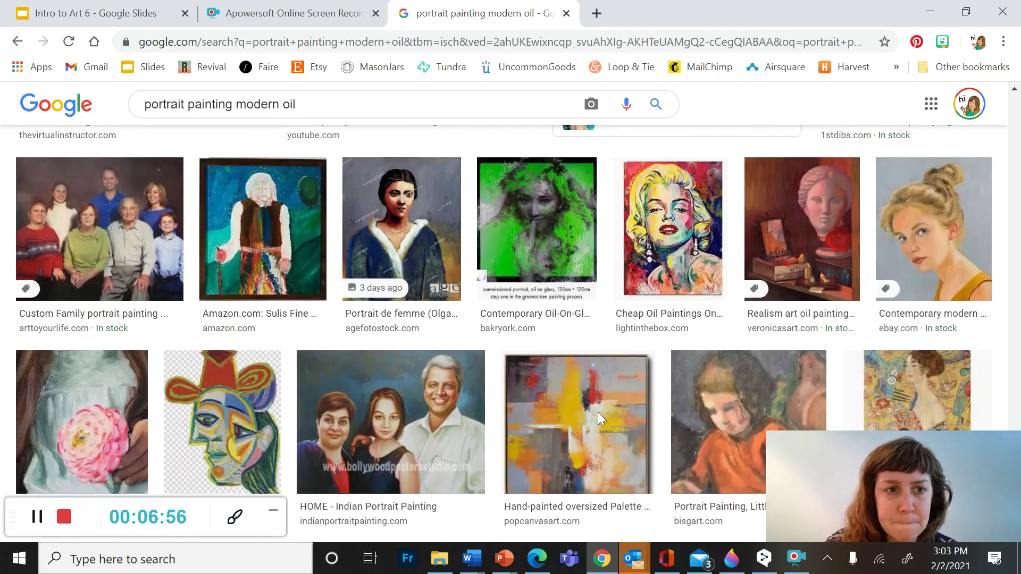
scroll(599, 420, "down", 1)
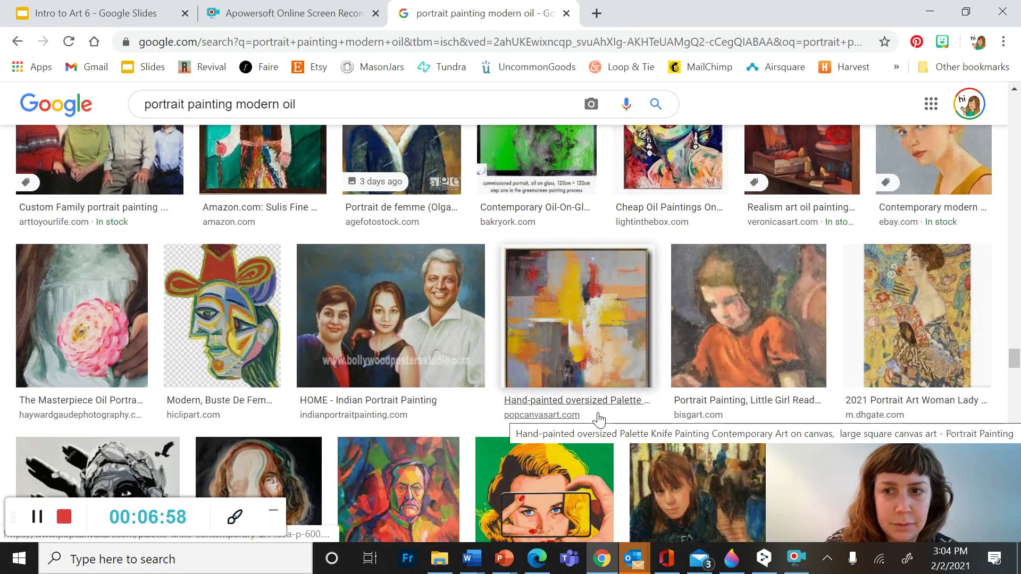
scroll(599, 418, "down", 1)
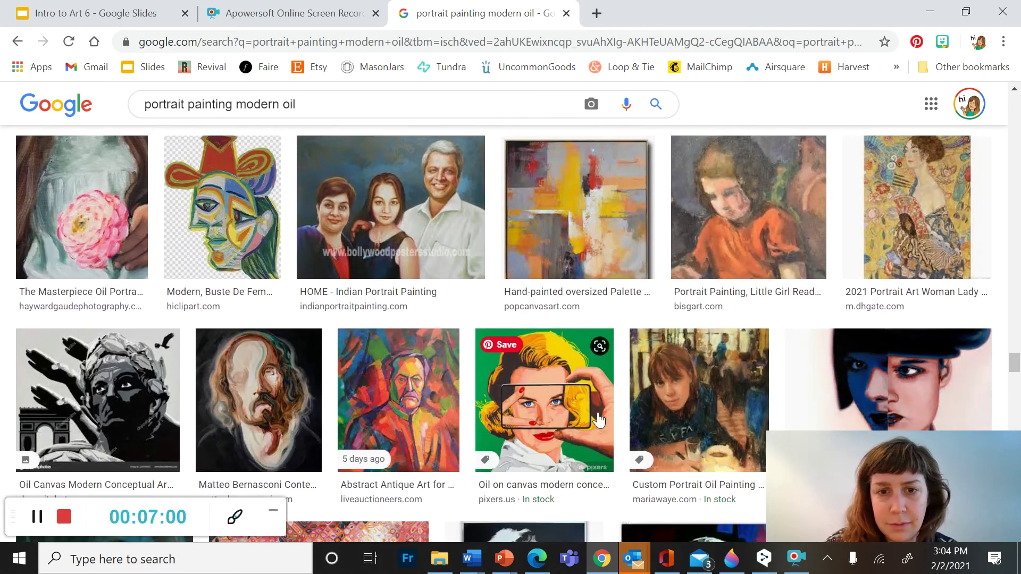
scroll(599, 419, "down", 1)
scroll(599, 419, "down", 1)
scroll(495, 355, "down", 2)
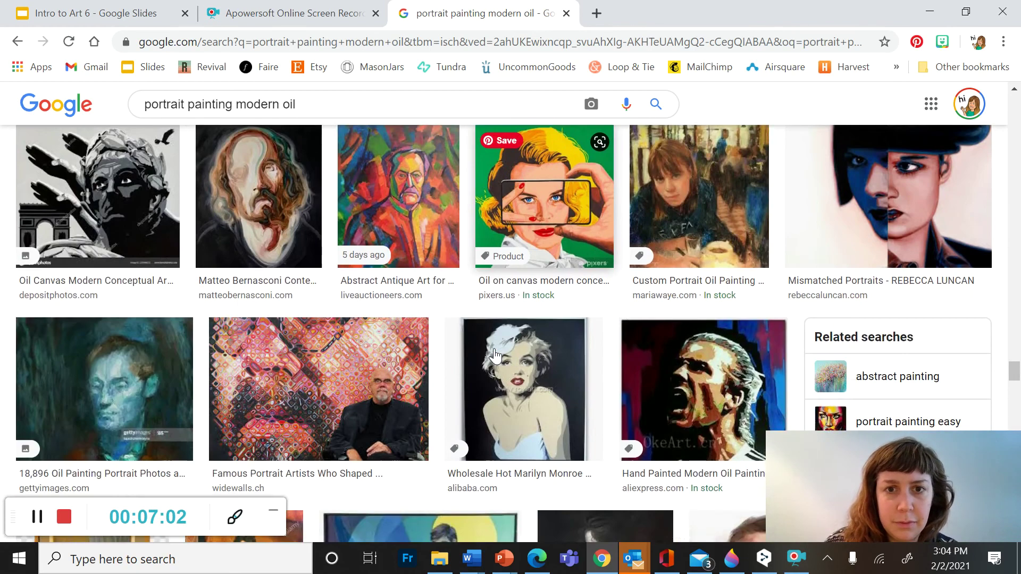
scroll(495, 355, "down", 2)
scroll(494, 349, "down", 1)
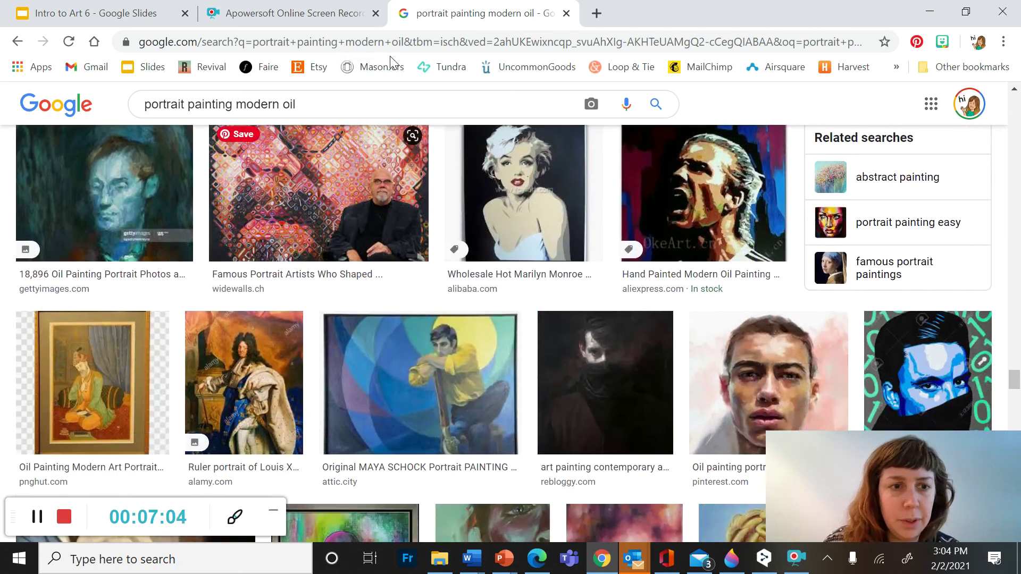
left_click(324, 104)
- Search Google Images for 'gustav klimt' and copy the golden Adele Bloch-Bauer portrait
left_click_drag(324, 103, 144, 103)
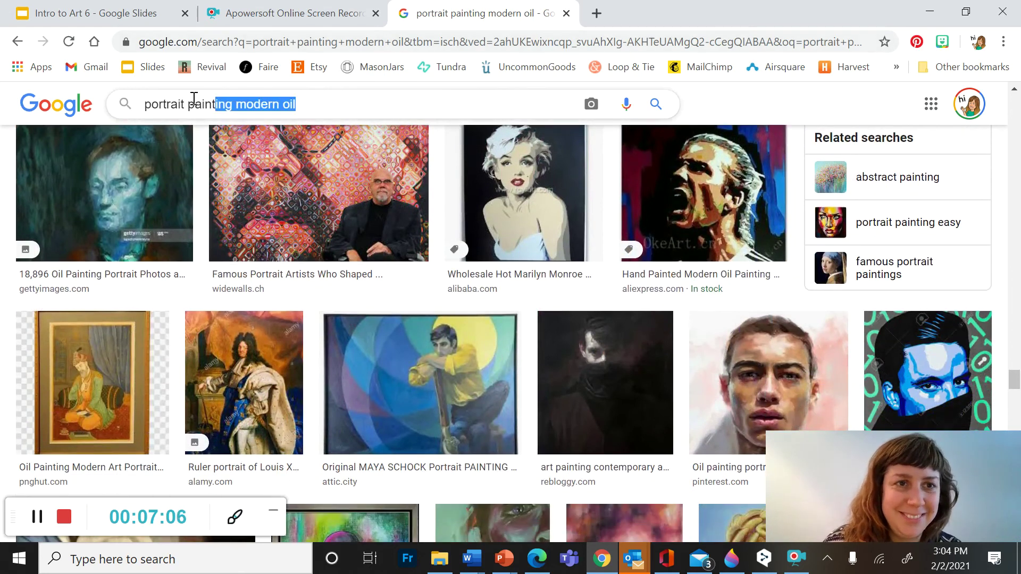
type("gustav")
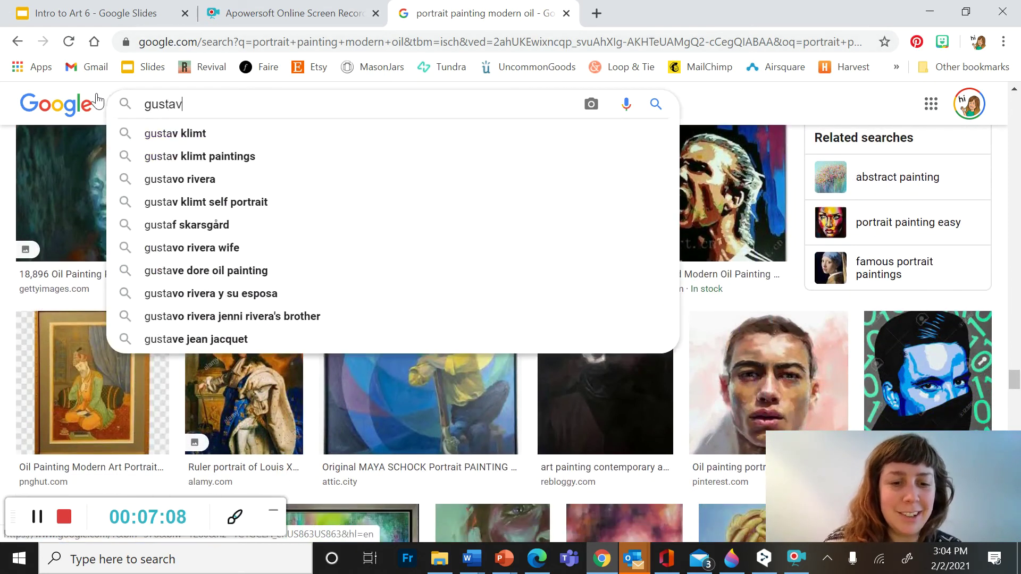
type(" klimt")
key("Return")
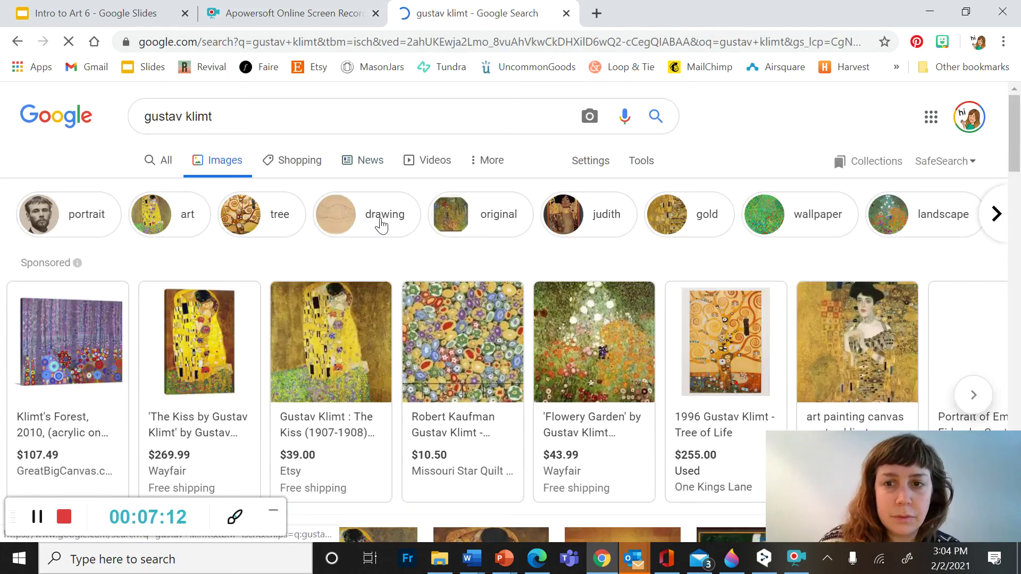
scroll(381, 218, "down", 3)
scroll(381, 218, "down", 3)
scroll(380, 218, "down", 2)
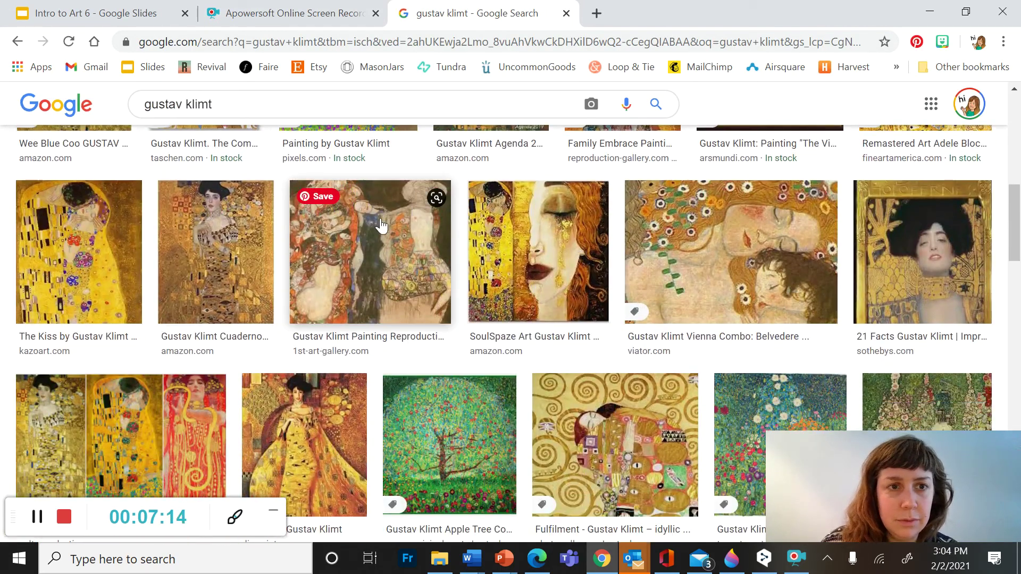
scroll(380, 218, "down", 1)
left_click(228, 204)
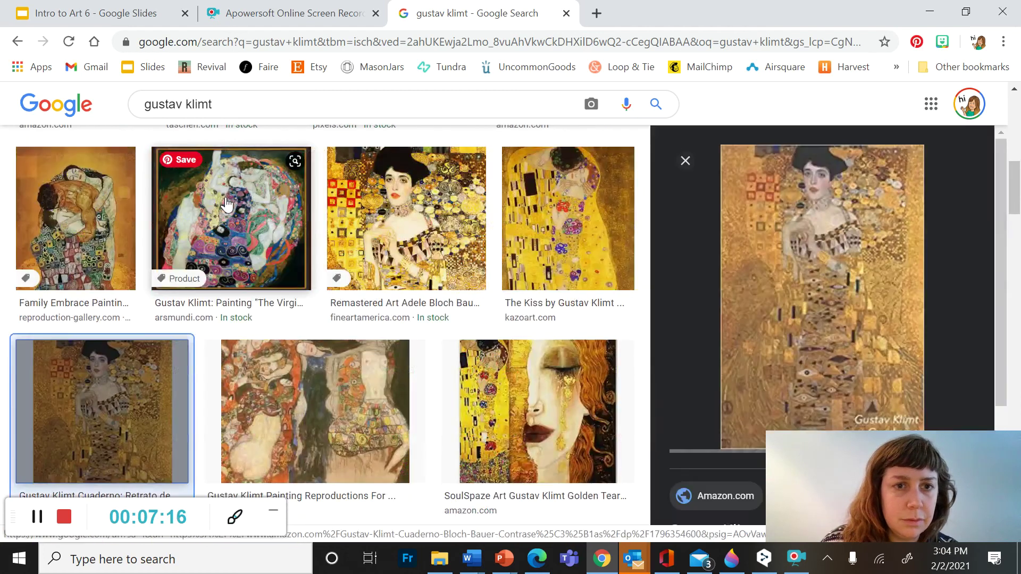
right_click(888, 252)
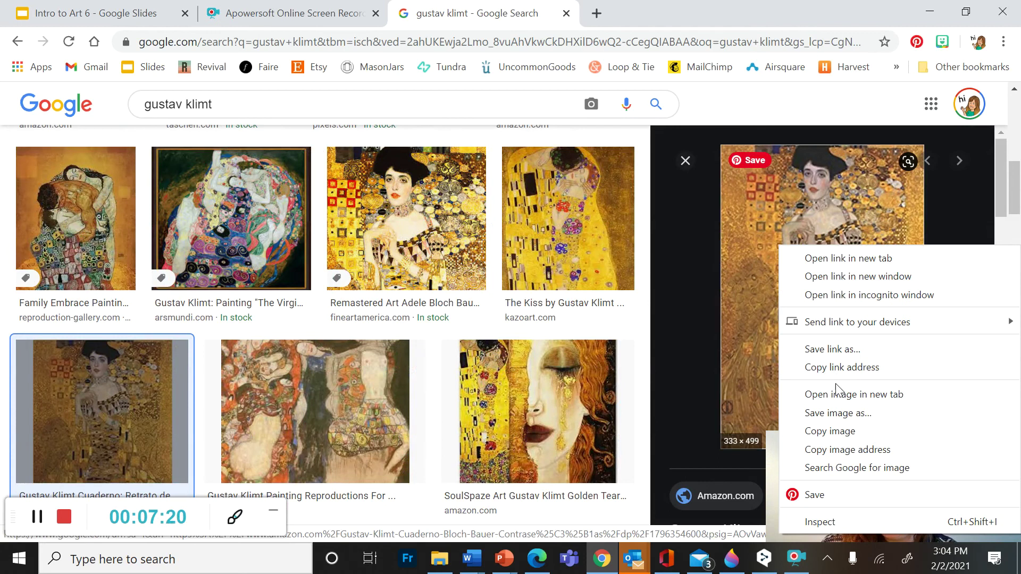
left_click(832, 431)
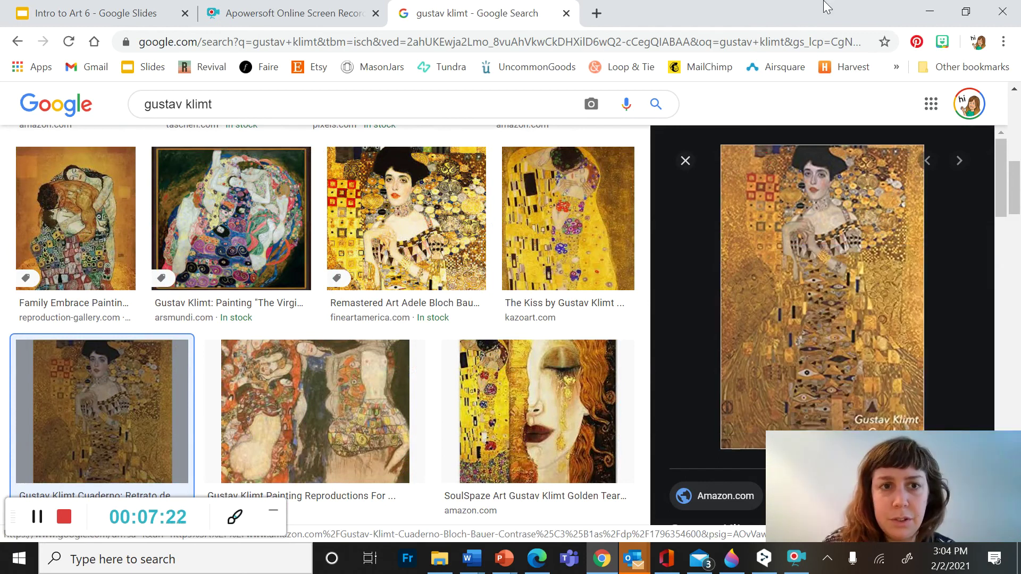
- Paste the Klimt portrait onto slide 5 of the MSFigge Art presentation
left_click(504, 558)
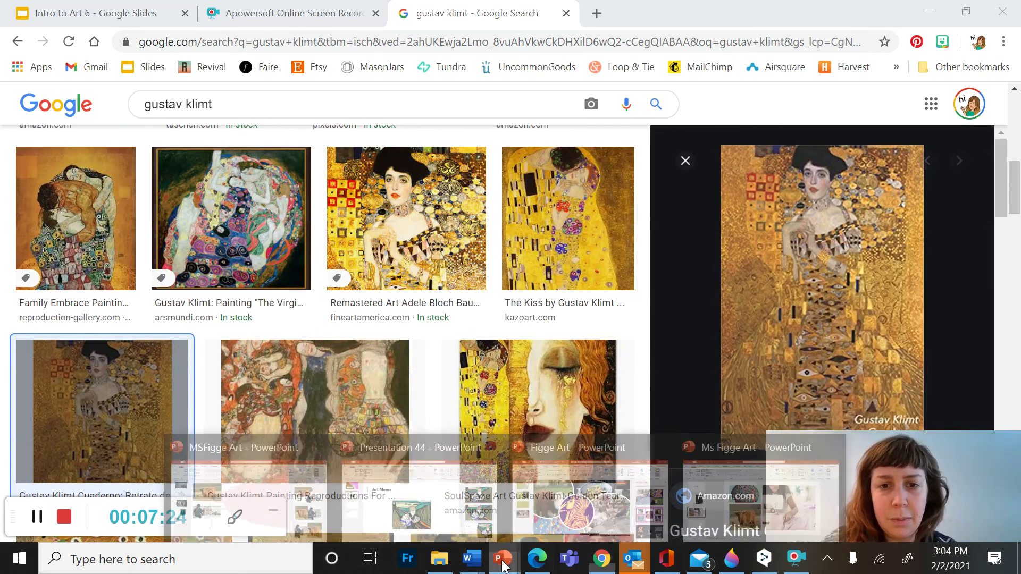
left_click(248, 493)
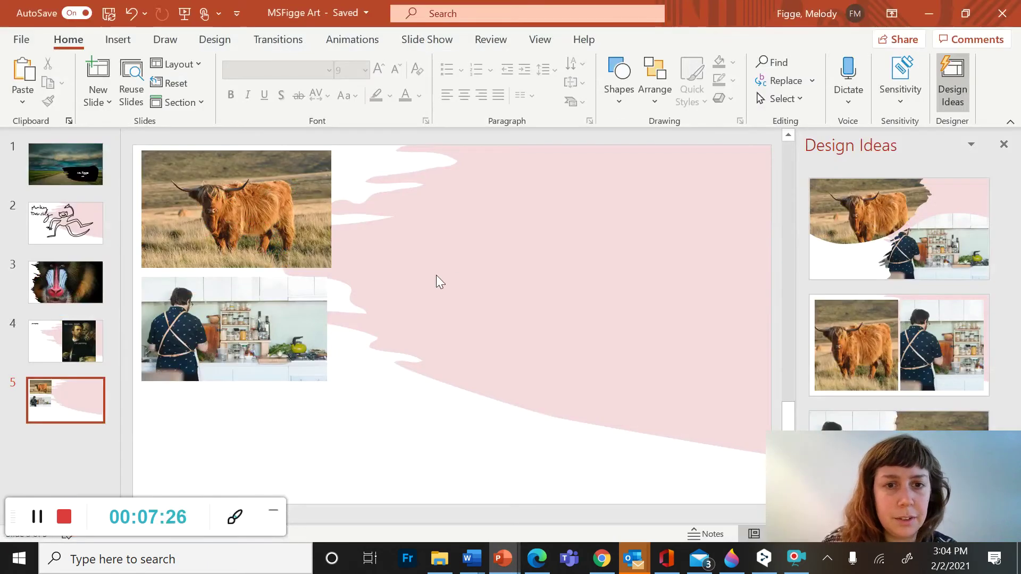
right_click(456, 259)
left_click(545, 297)
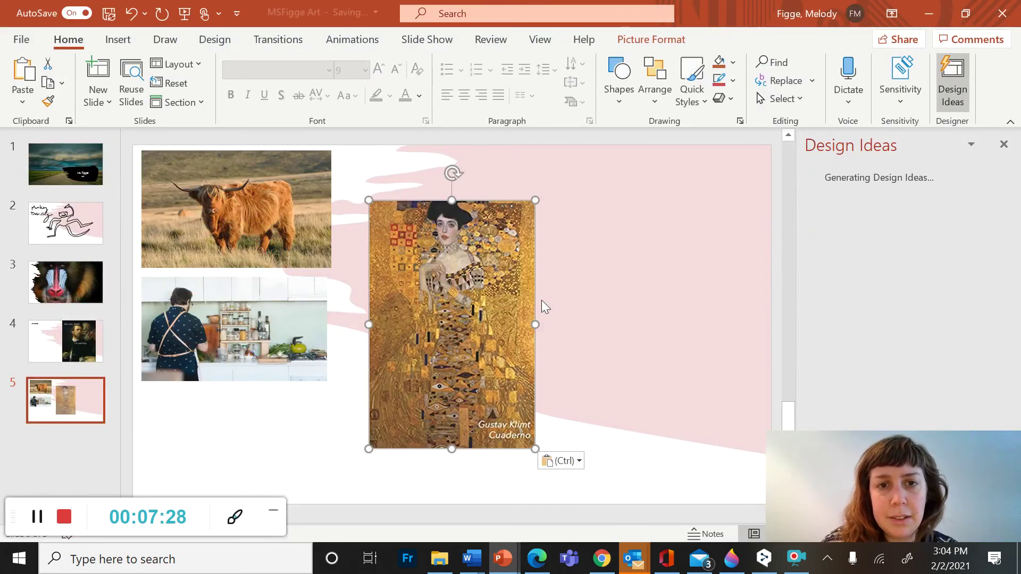
- Move the portrait right and apply the Design Ideas layout showing Klimt large beside both photos
mouse_move(543, 304)
left_mouse_down()
mouse_move(638, 274)
mouse_move(670, 288)
left_mouse_up()
left_click(409, 291)
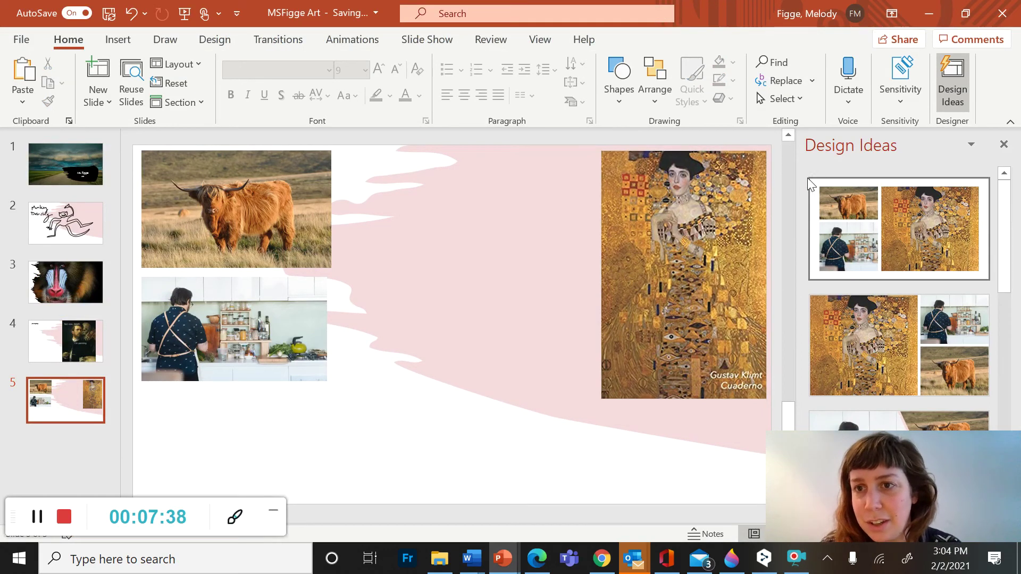
scroll(832, 236, "down", 2)
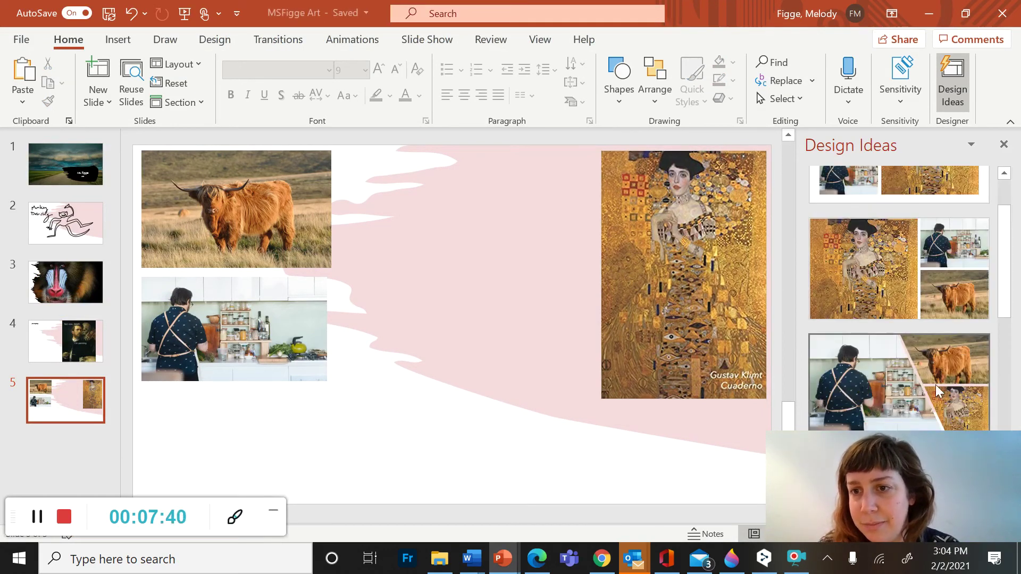
scroll(910, 320, "up", 1)
left_click(910, 321)
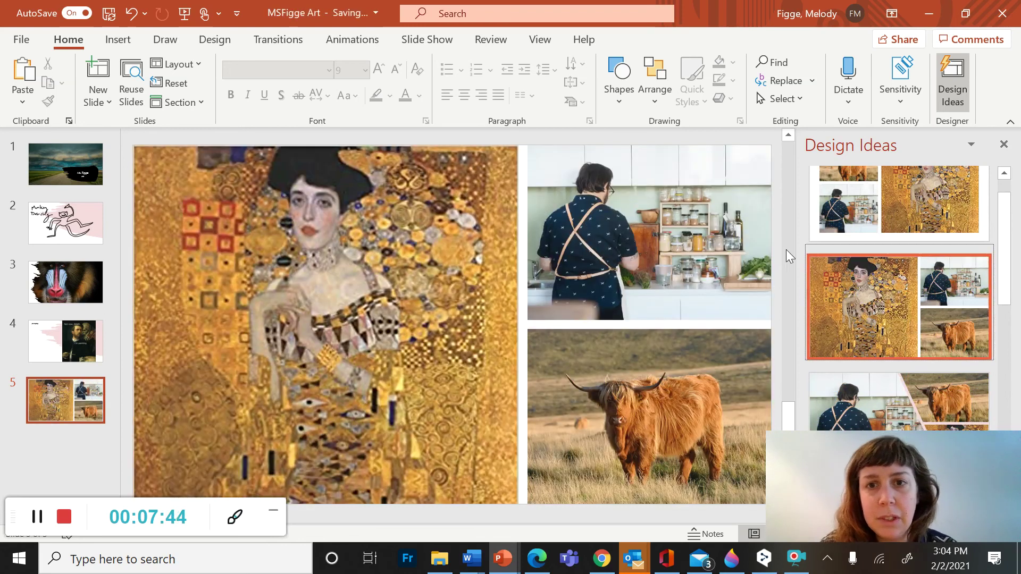
scroll(917, 268, "up", 1)
scroll(933, 275, "down", 2)
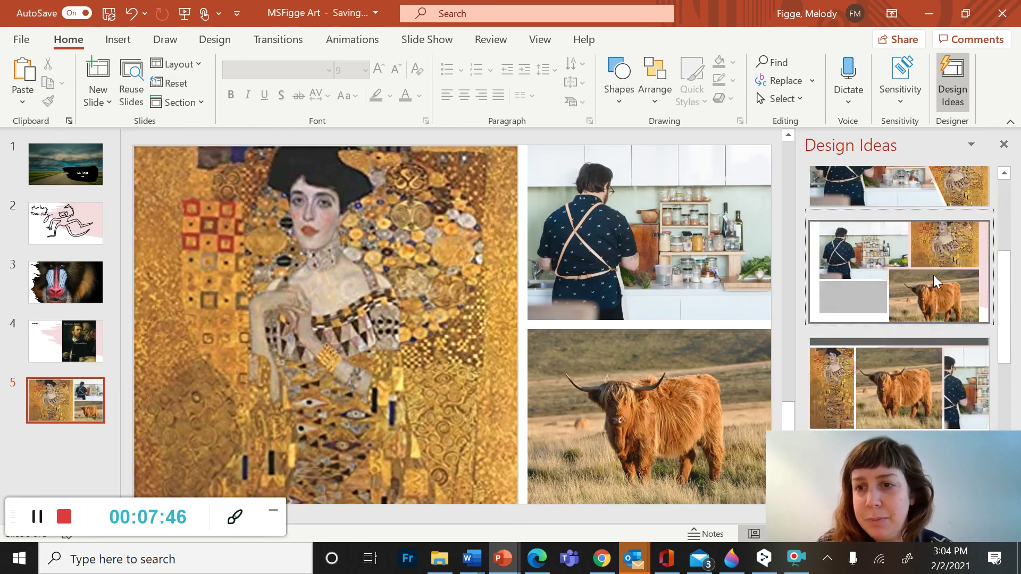
scroll(934, 276, "down", 2)
scroll(933, 275, "down", 1)
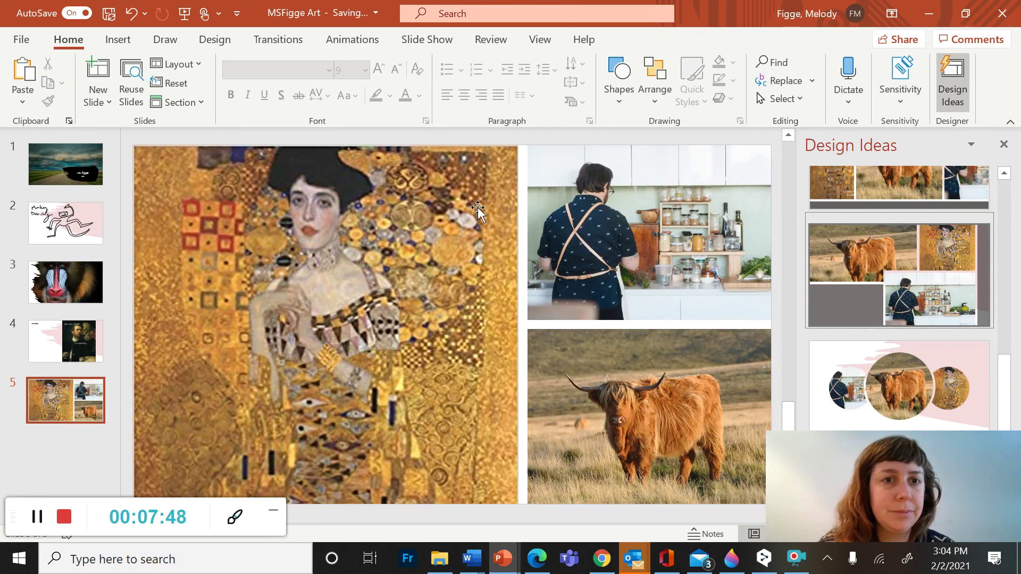